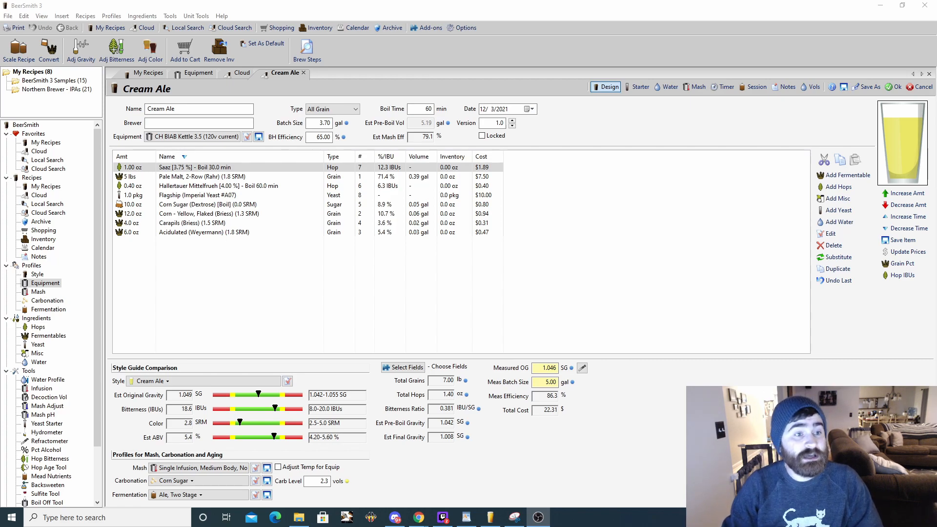
left_click(19, 48)
left_click_drag(460, 169, 597, 154)
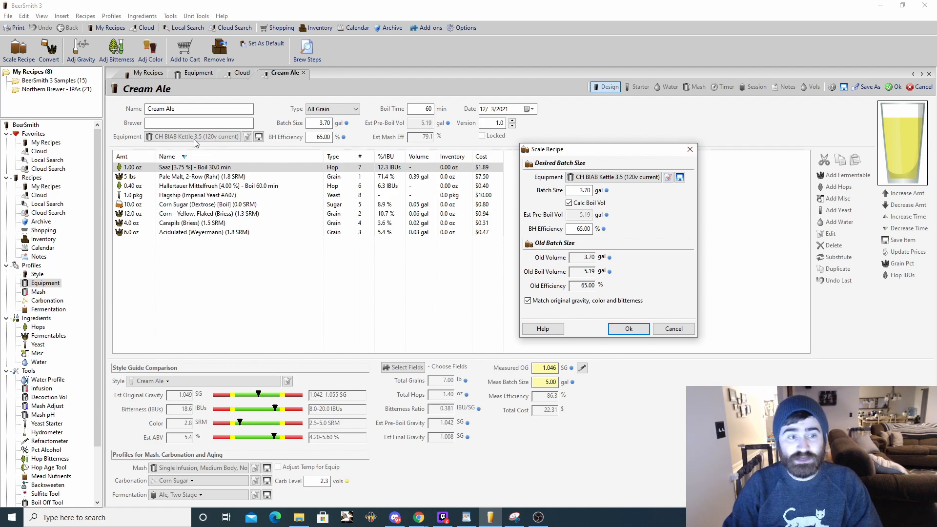
left_click(692, 150)
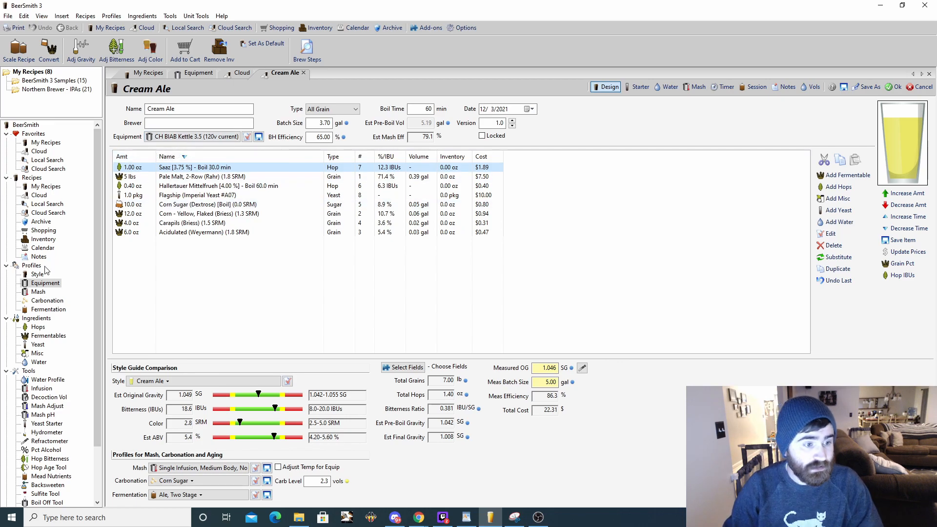
- Examine the batch volumes in the CH BIAB Kettle (120v current) and CH BIAB Kettle 3.5 (120v current) equipment profiles
left_click(45, 286)
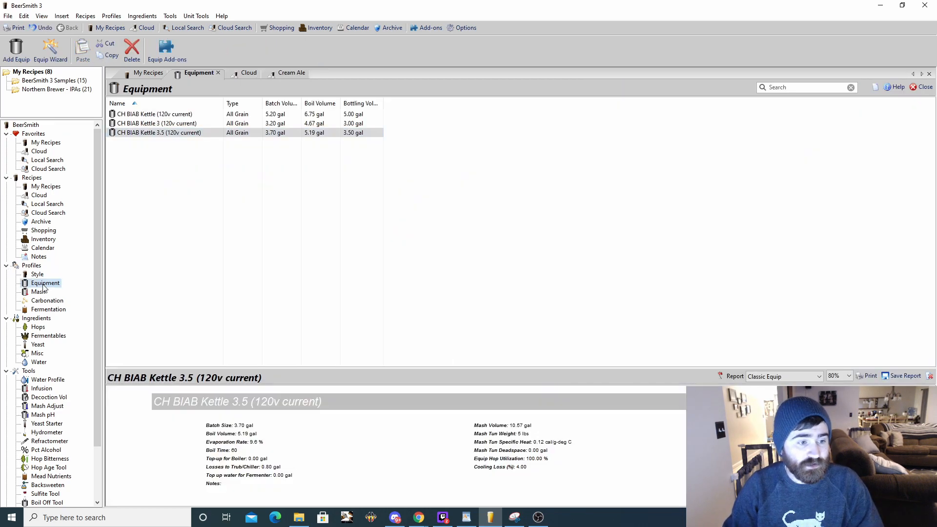
left_click(184, 180)
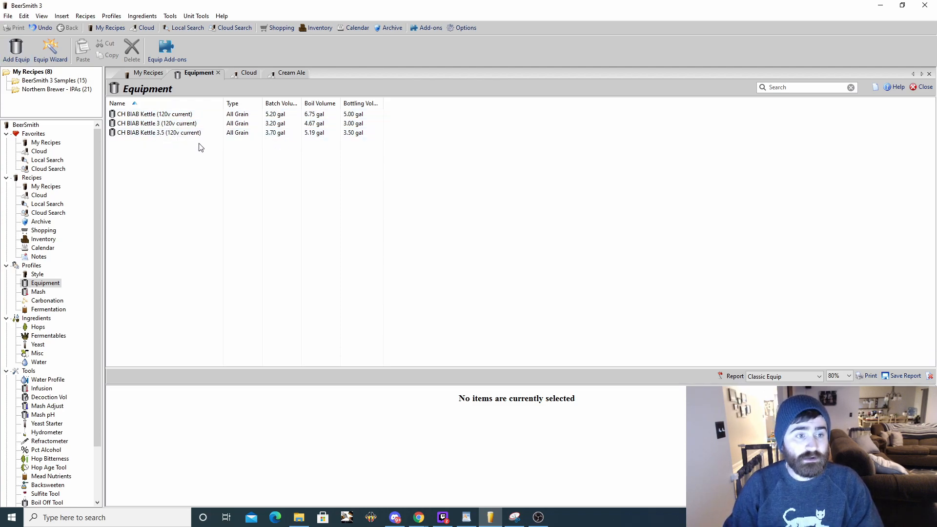
double_click(156, 114)
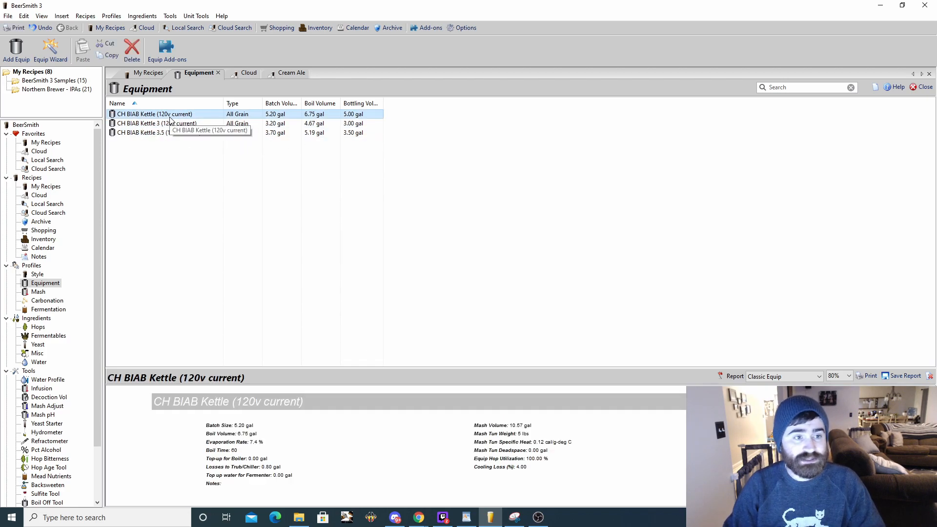
left_click_drag(585, 88, 613, 87)
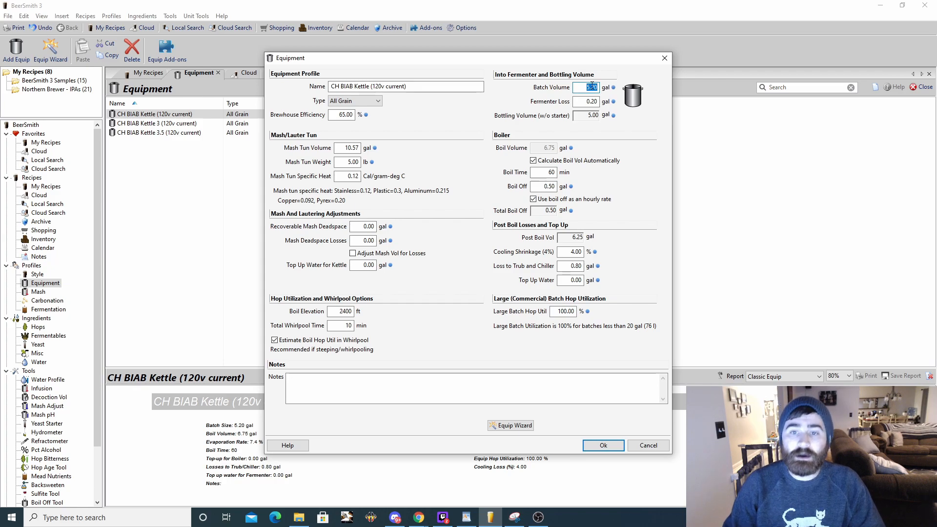
left_click(665, 58)
double_click(162, 133)
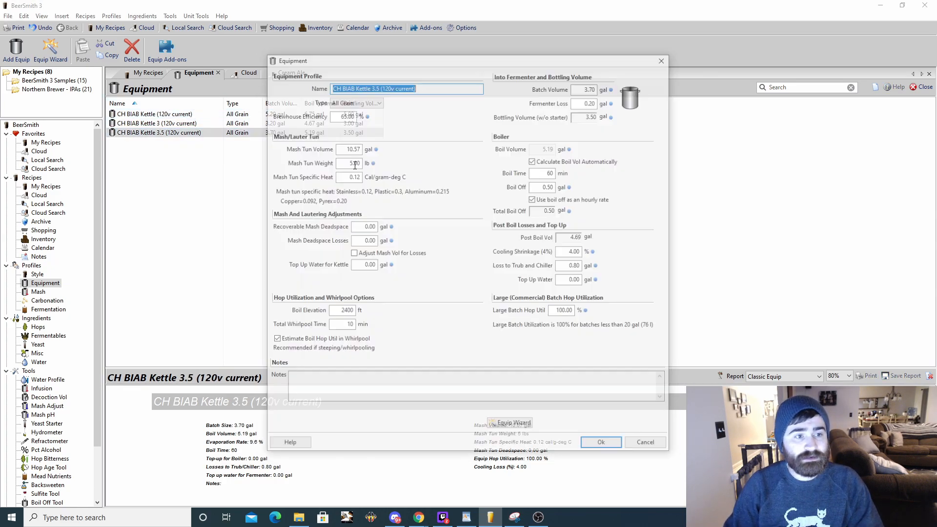
double_click(585, 88)
key("Escape")
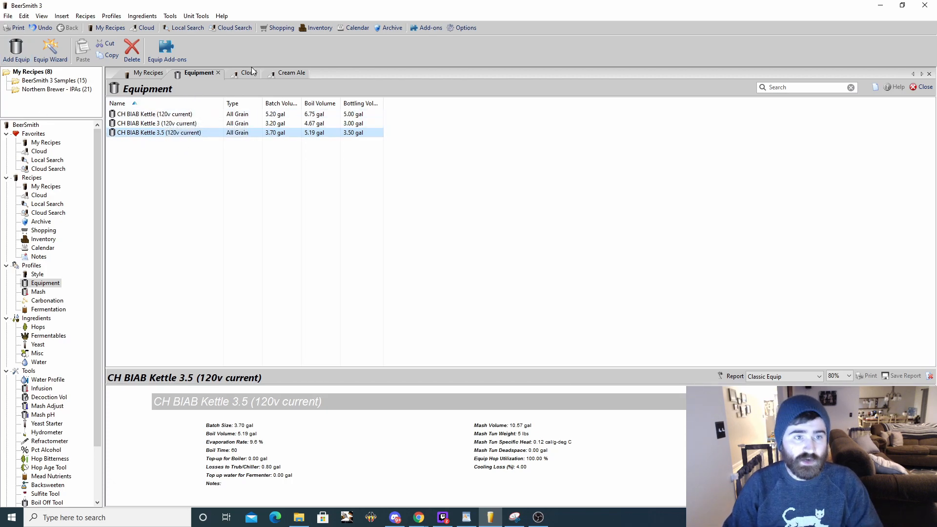
- Scale the Cream Ale recipe to the CH BIAB Kettle (120v current) equipment profile, matching original gravity, color and bitterness
left_click(294, 74)
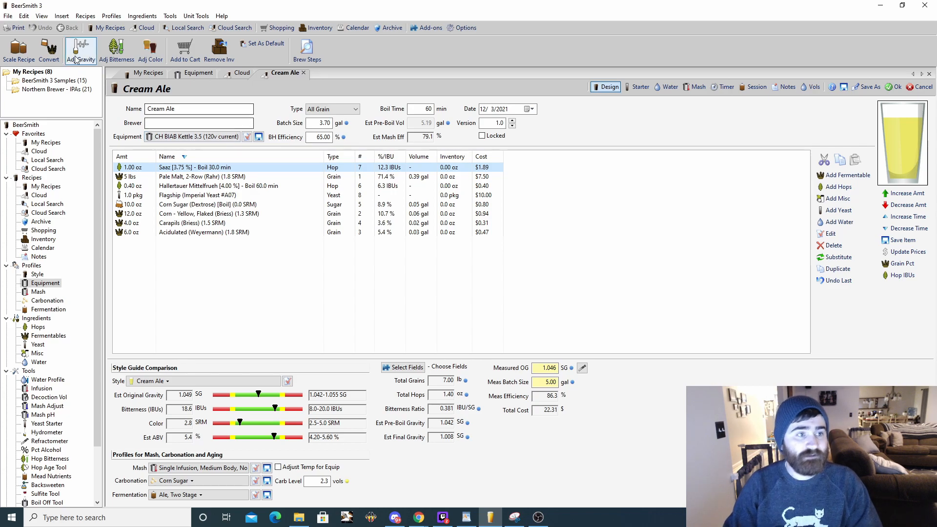
left_click(17, 54)
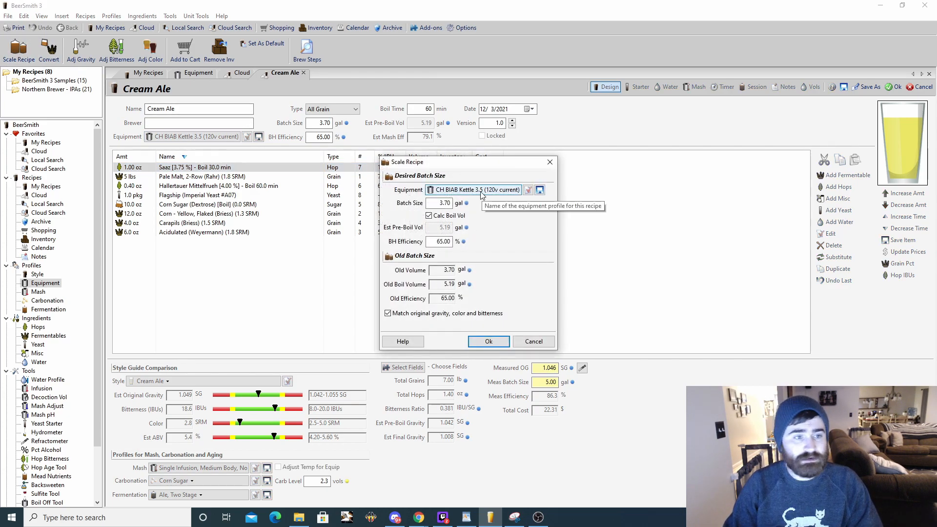
left_click(503, 191)
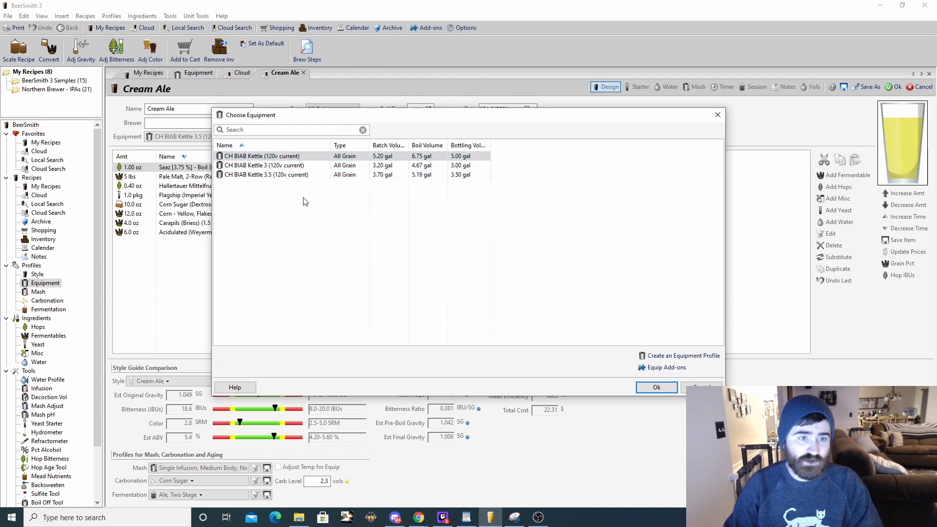
double_click(279, 156)
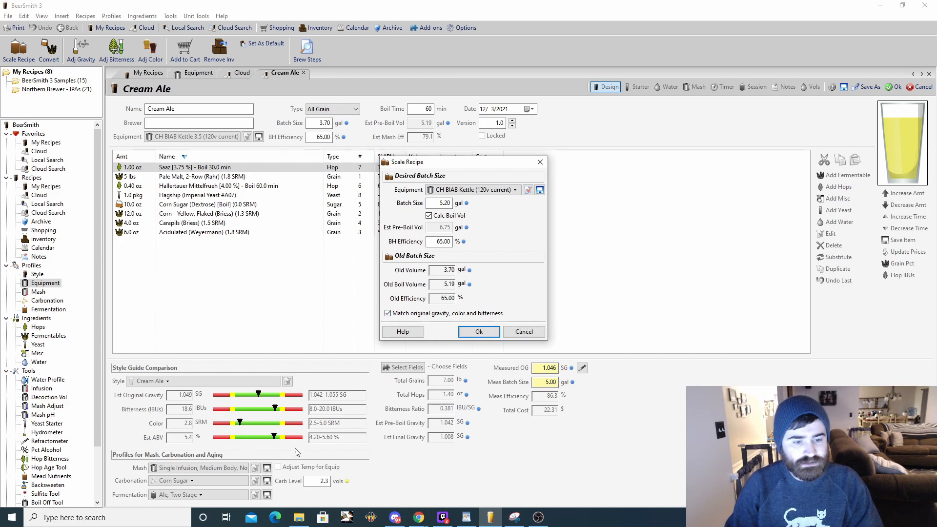
left_click(482, 332)
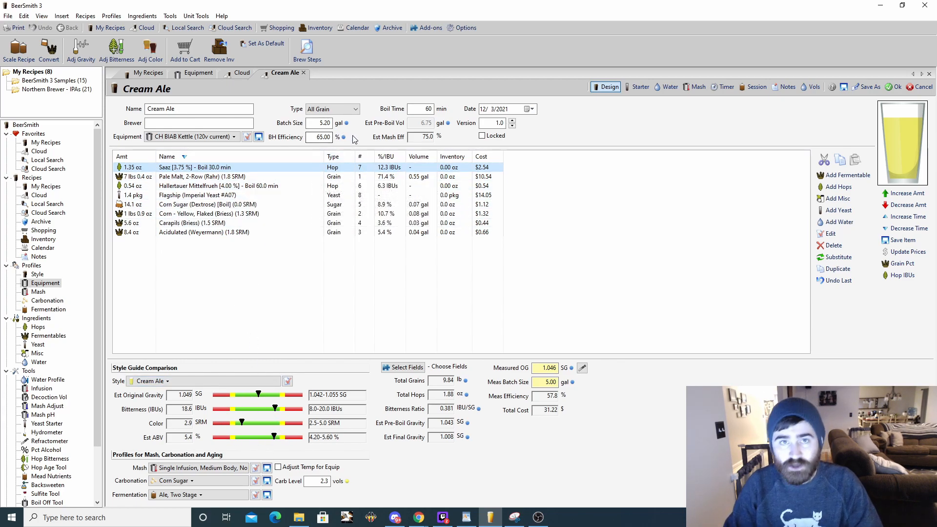
left_click(293, 273)
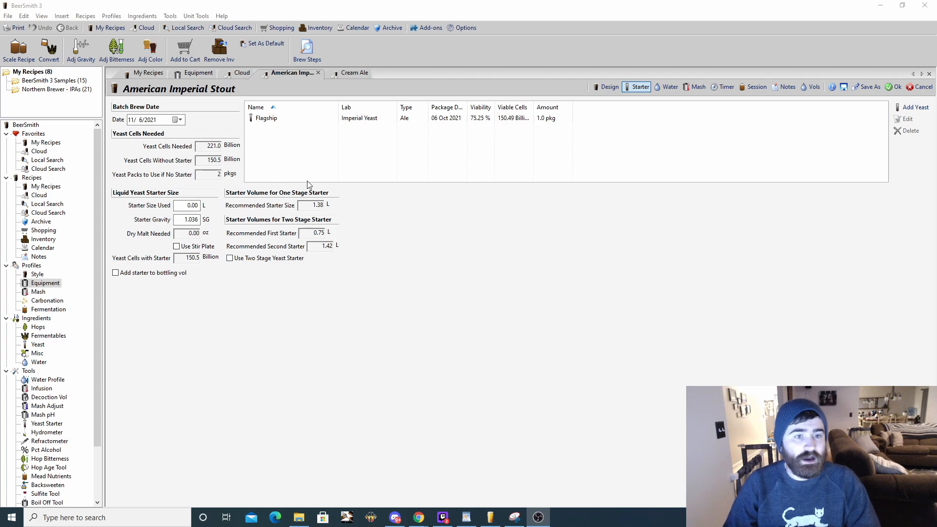
- Review the American Imperial Stout's recipe design and its yeast starter calculations
left_click(607, 87)
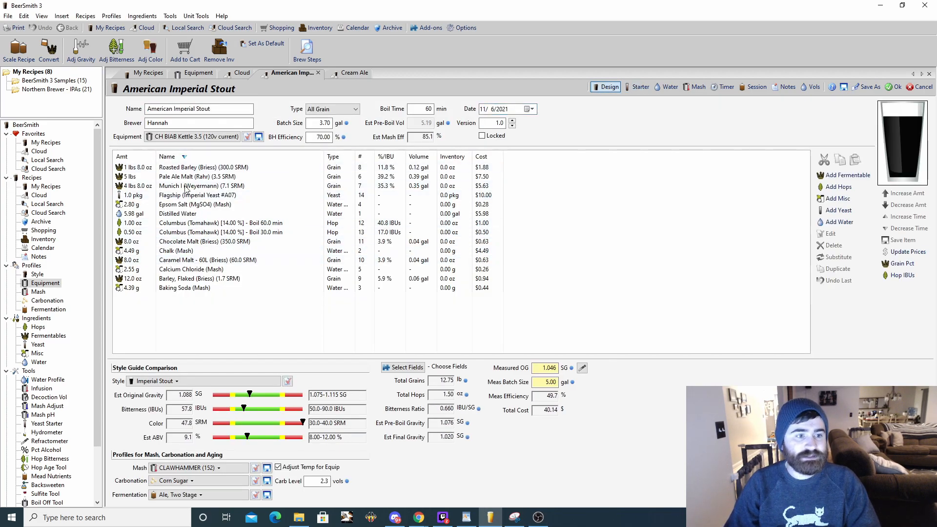
left_click(148, 108)
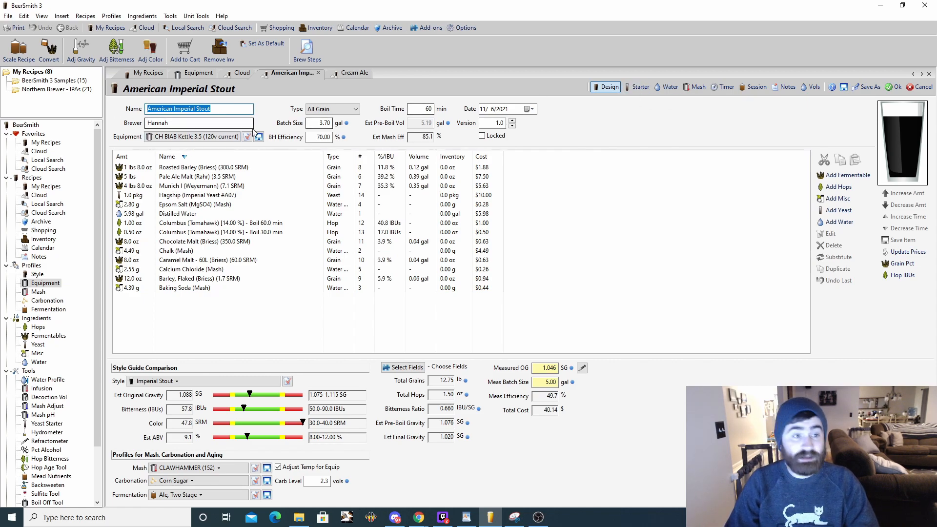
left_click(639, 87)
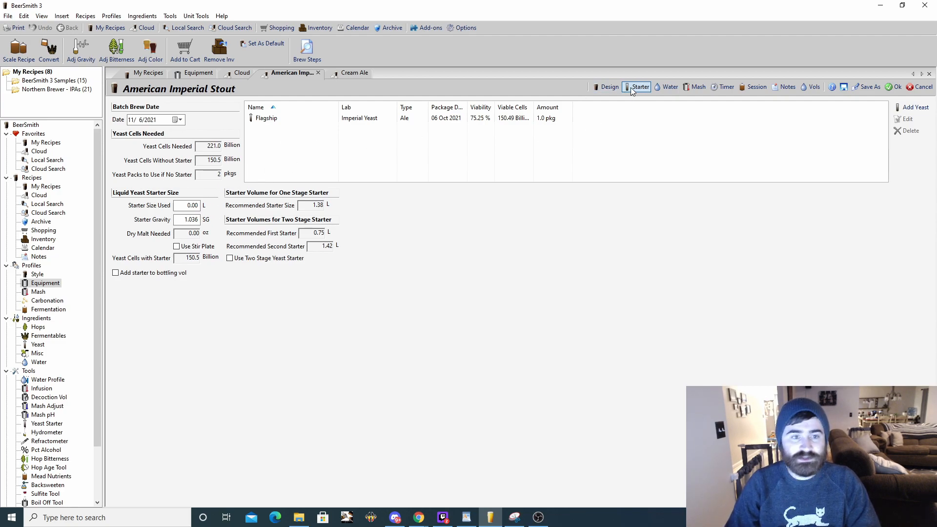
mouse_move(300, 121)
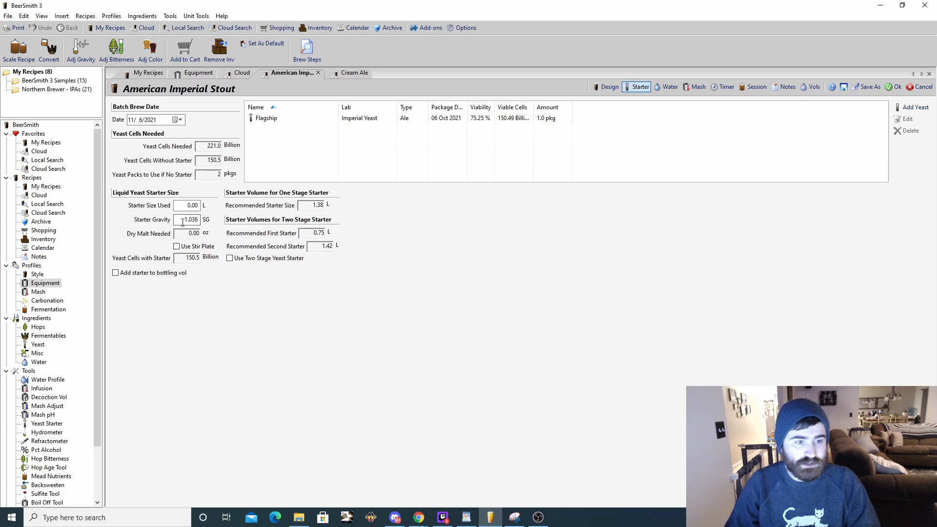
- Set the yeast starter size used to 1.38 L and check the starter gravity for the American Imperial Stout
double_click(200, 220)
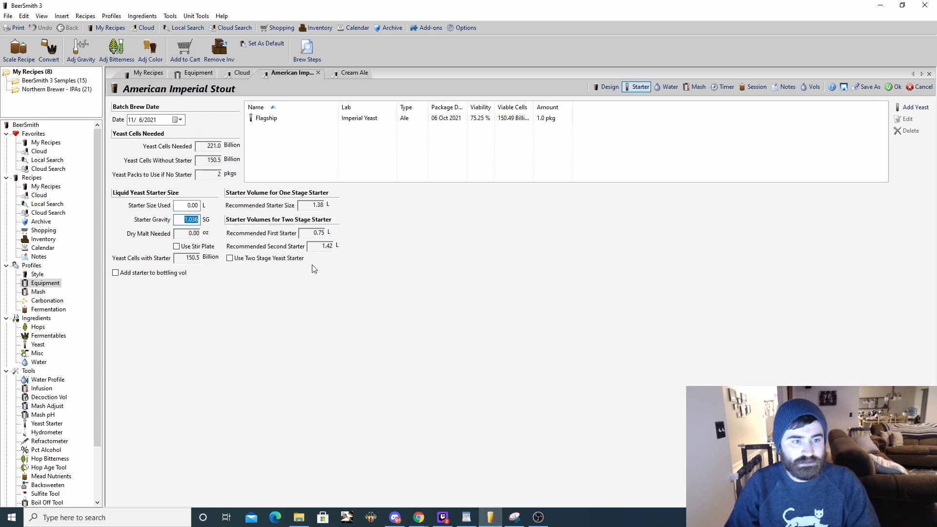
double_click(192, 204)
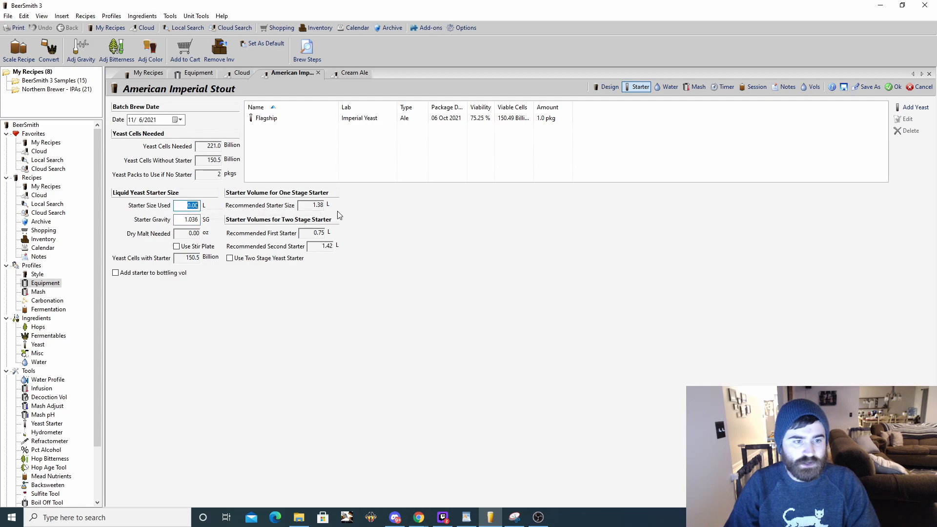
type("1.38")
left_click(188, 220)
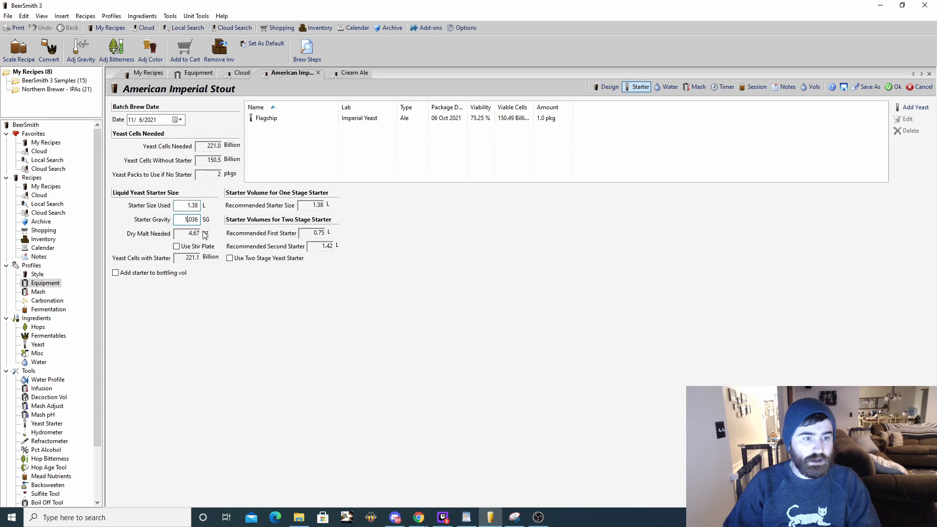
double_click(185, 219)
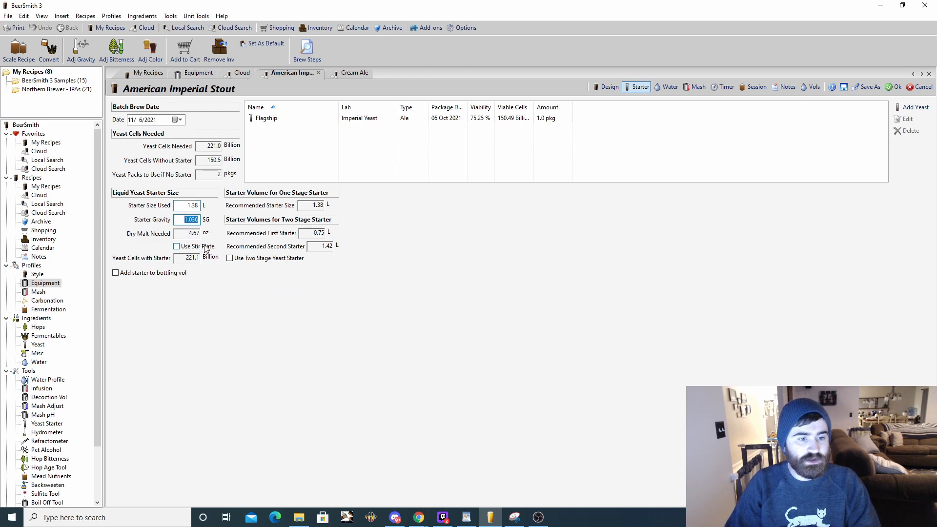
double_click(193, 219)
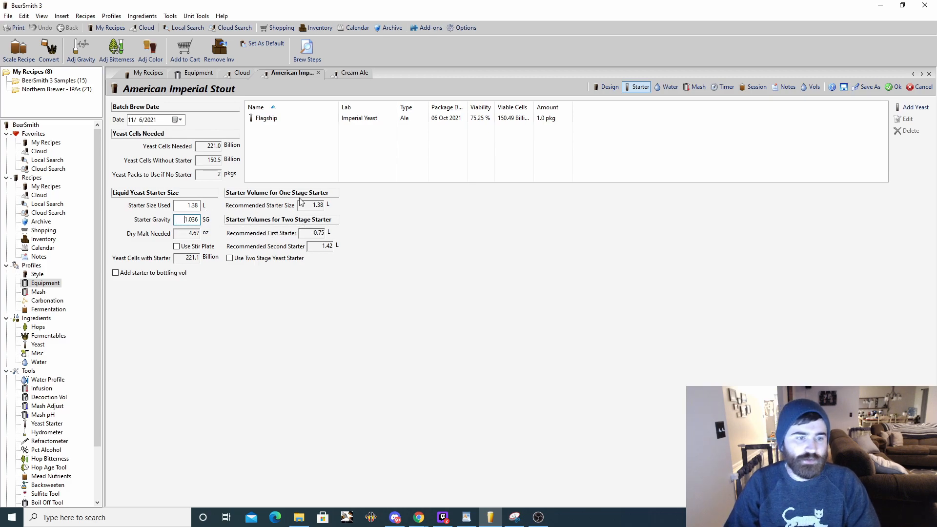
key("shift+Tab")
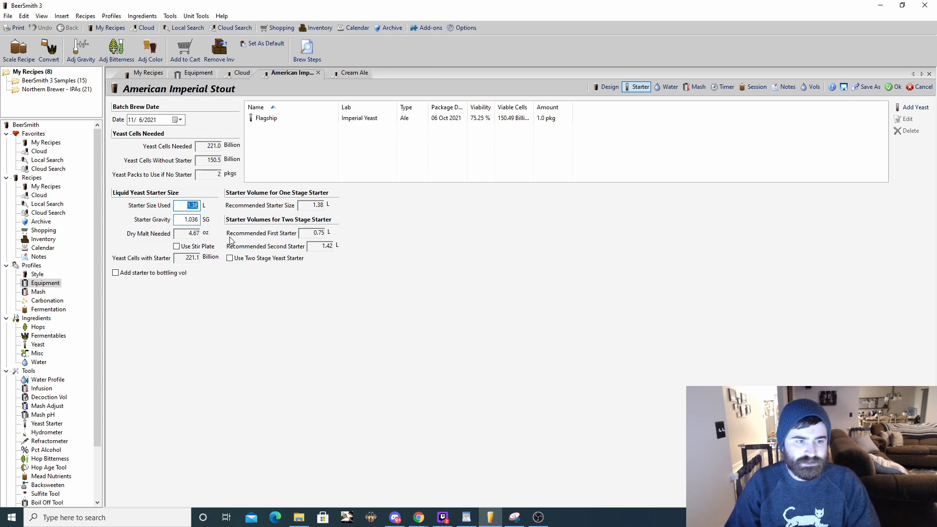
key("Tab")
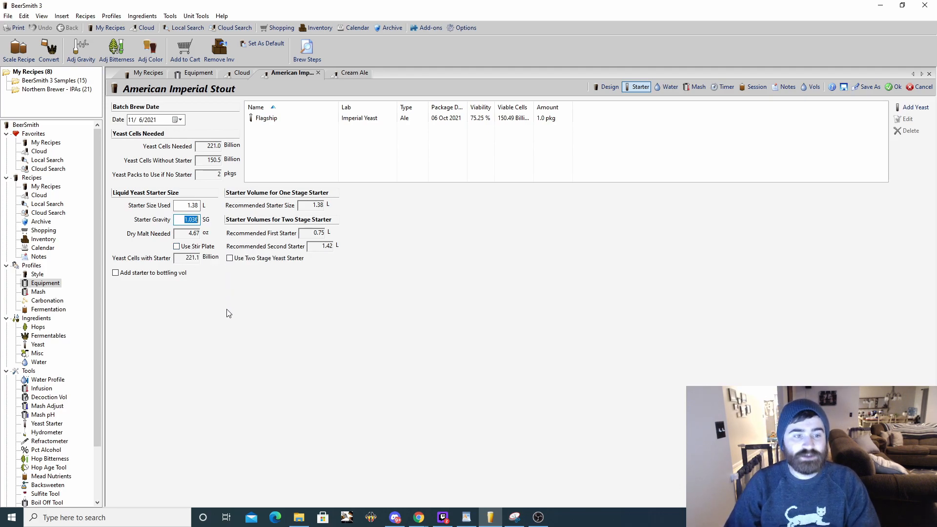
- Enable the stir plate option for the yeast starter and set the starter size used to 0.8 L
left_click(177, 247)
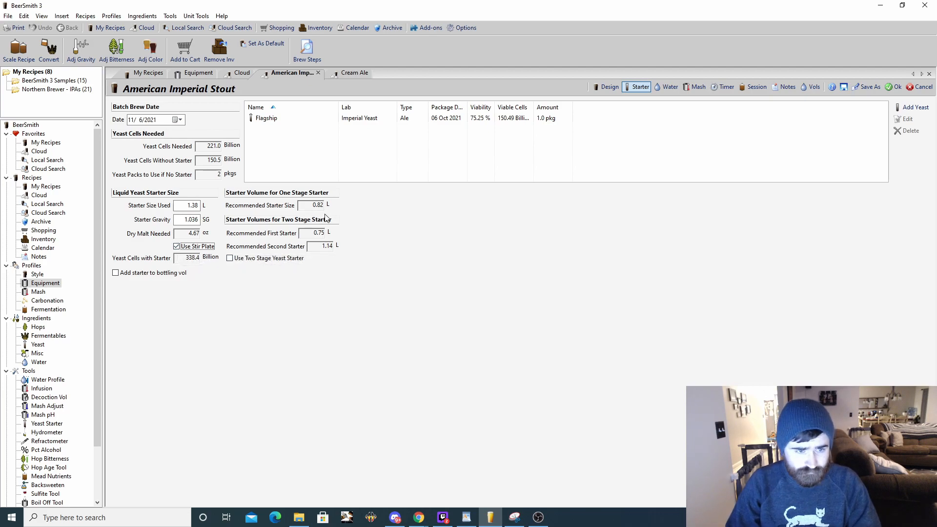
double_click(189, 205)
type(".8")
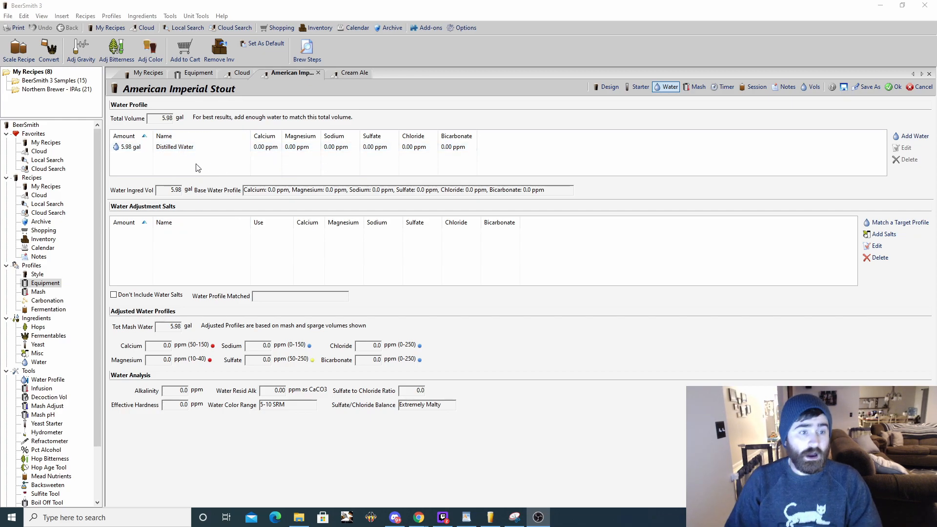
- Search the waters available to add for "dist" and leave the list without adding one
left_click(911, 136)
left_click(255, 130)
type("dist")
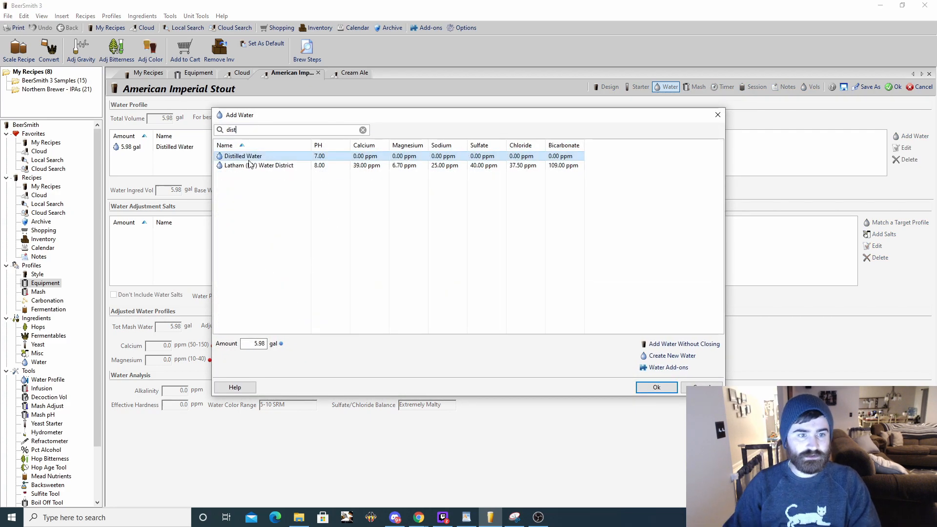
left_click(713, 115)
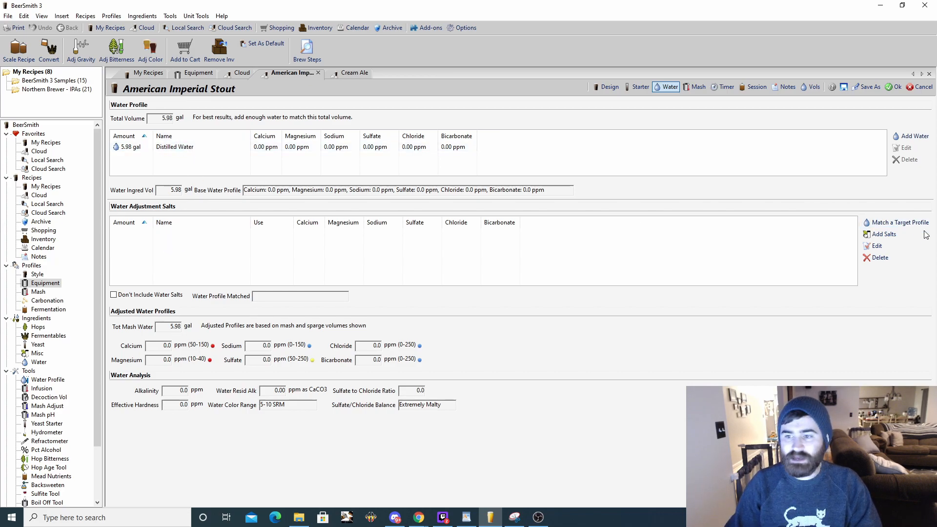
- Add best-fit water salts matching the target of calcium 100, magnesium 5, sodium 35, sulfate 50, chloride 60 and bicarbonate 265 ppm
left_click(894, 223)
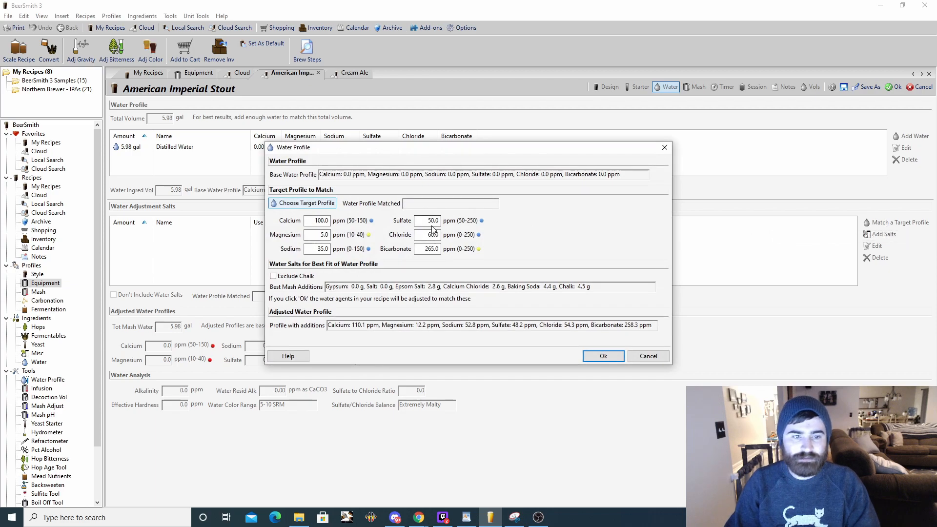
left_click_drag(307, 222, 344, 252)
left_click_drag(420, 221, 452, 234)
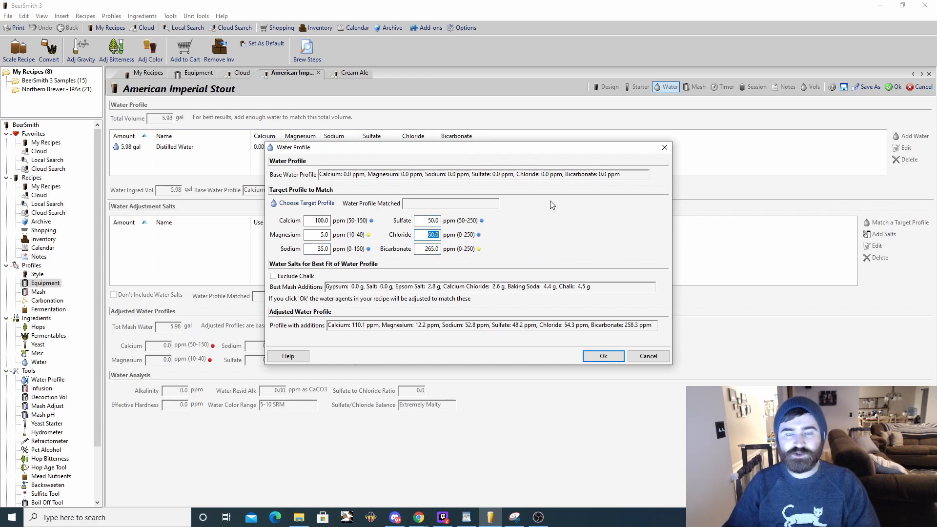
left_click_drag(425, 221, 441, 222)
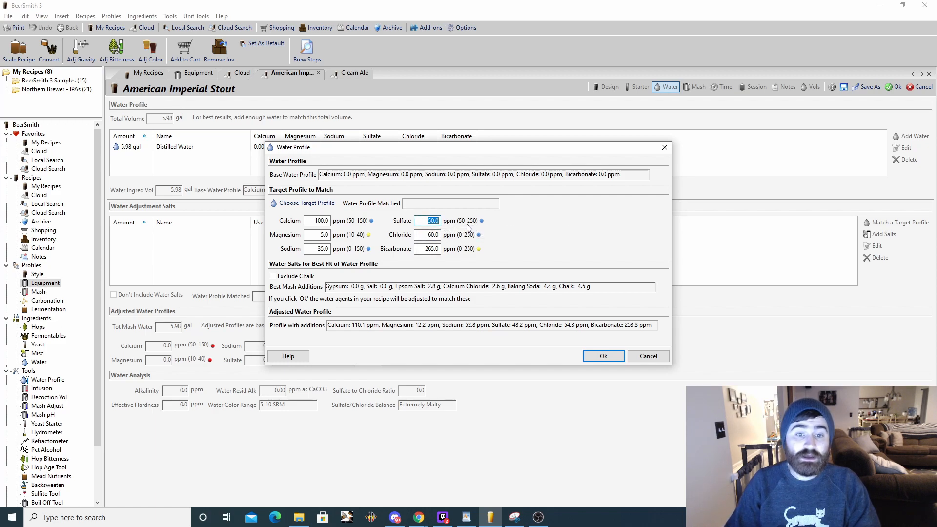
left_click_drag(311, 222, 342, 223)
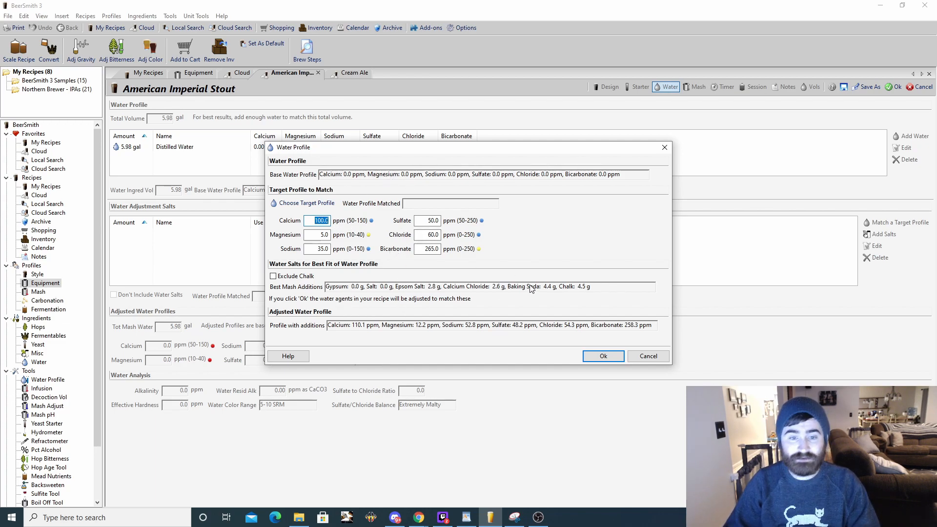
left_click(429, 221)
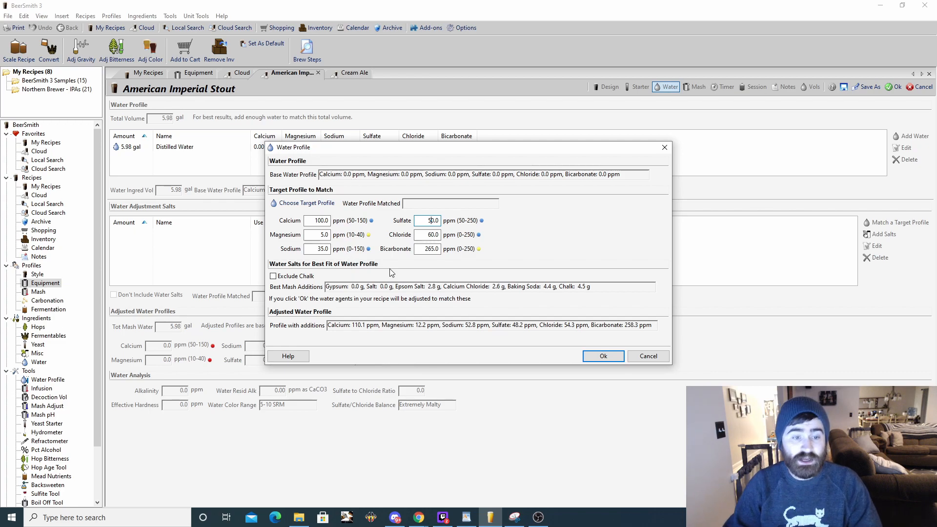
left_click(603, 356)
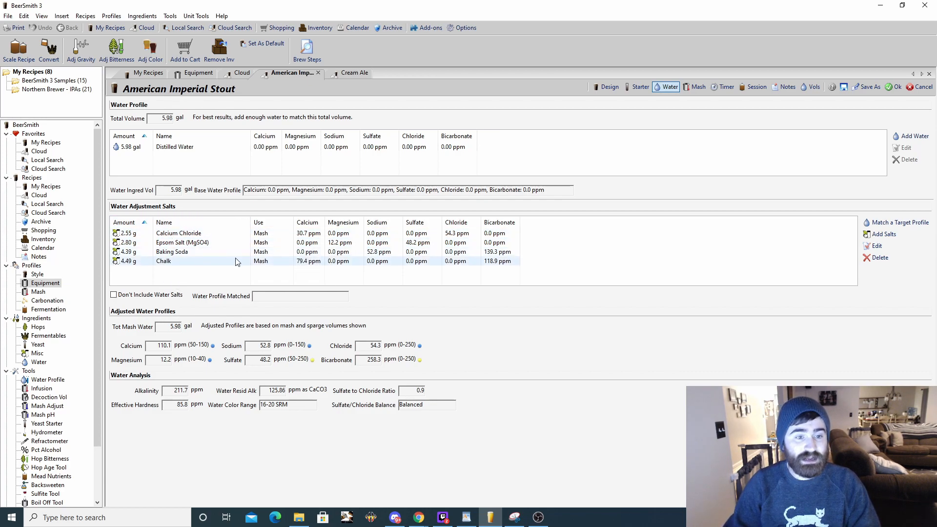
- Sort the American Imperial Stout's ingredients by type, and open the recipe's mash settings
left_click(610, 88)
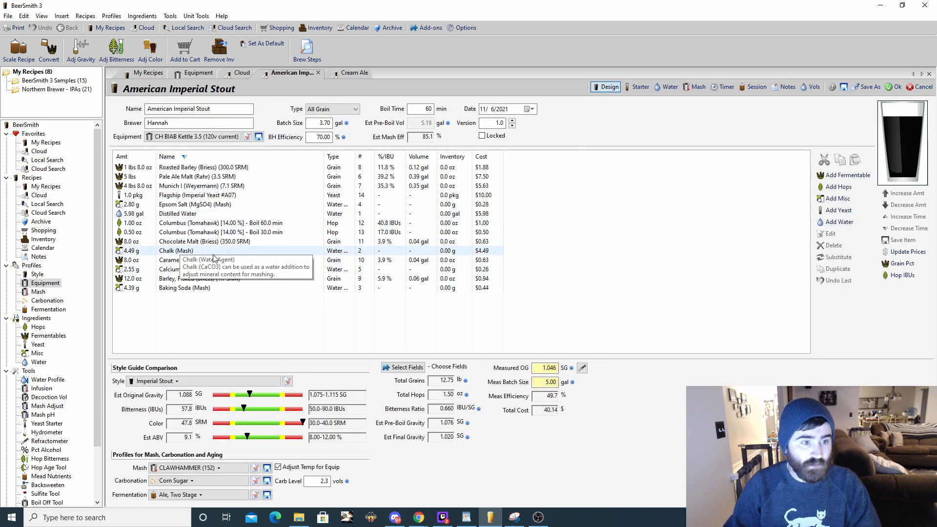
left_click(346, 158)
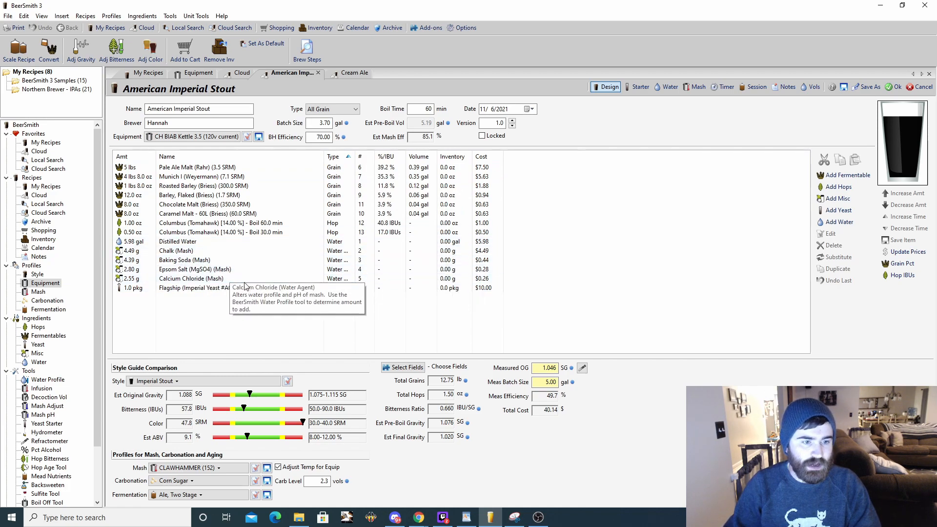
left_click(669, 87)
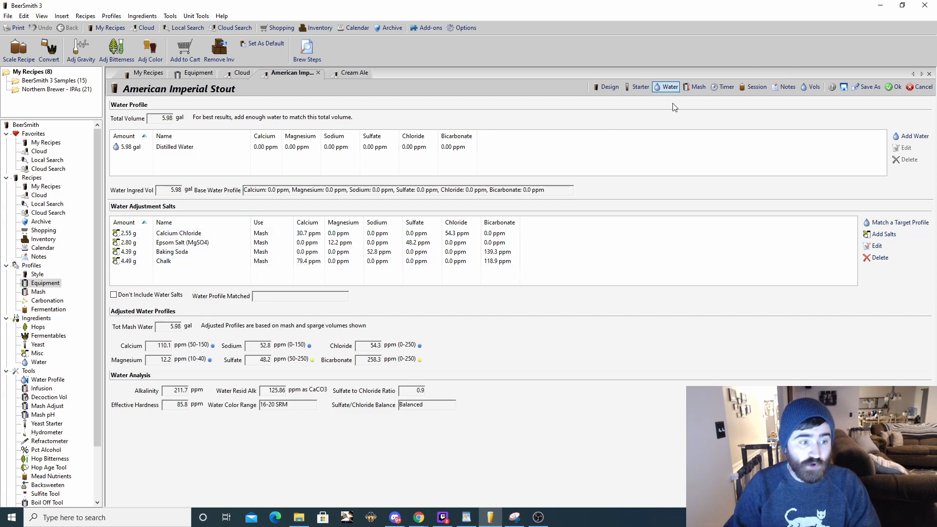
left_click(696, 87)
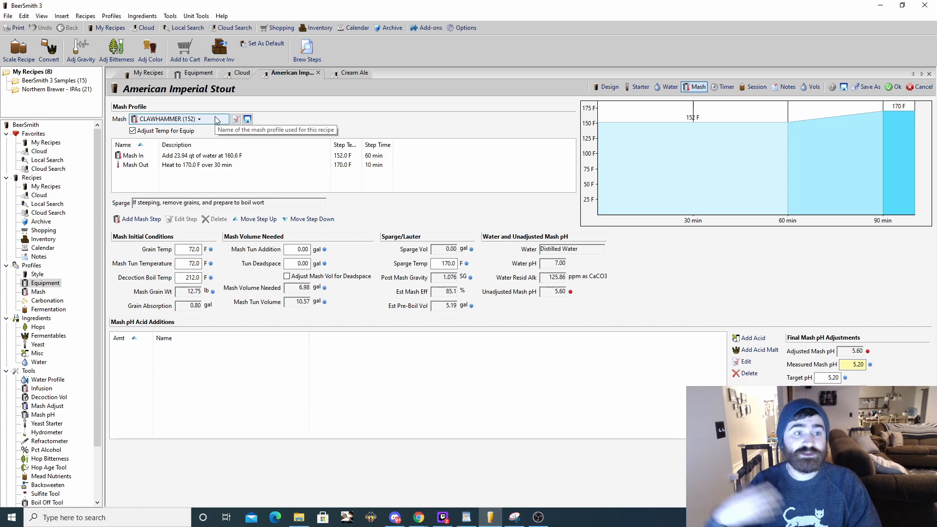
- View the saved mash profiles and the blank new mash form, leave without adding one, and return to the American Imperial Stout
left_click(39, 292)
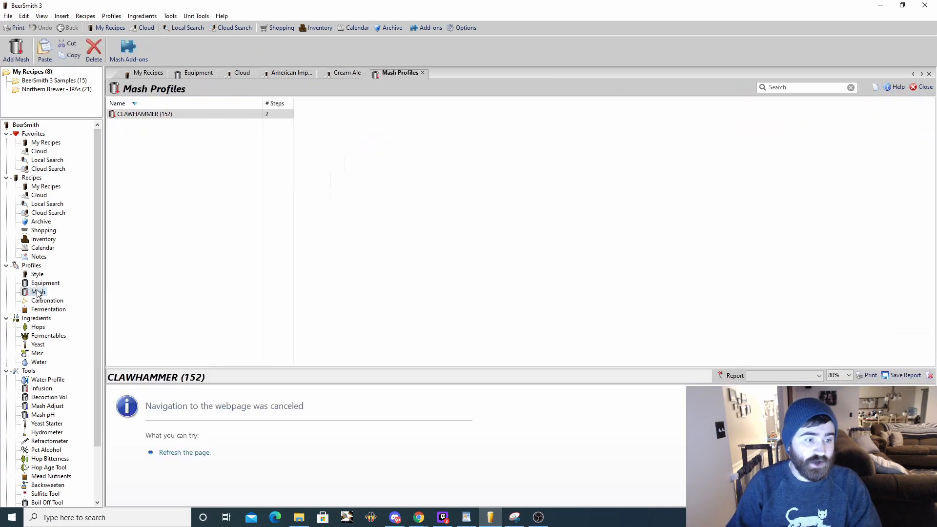
left_click(147, 135)
left_click(29, 58)
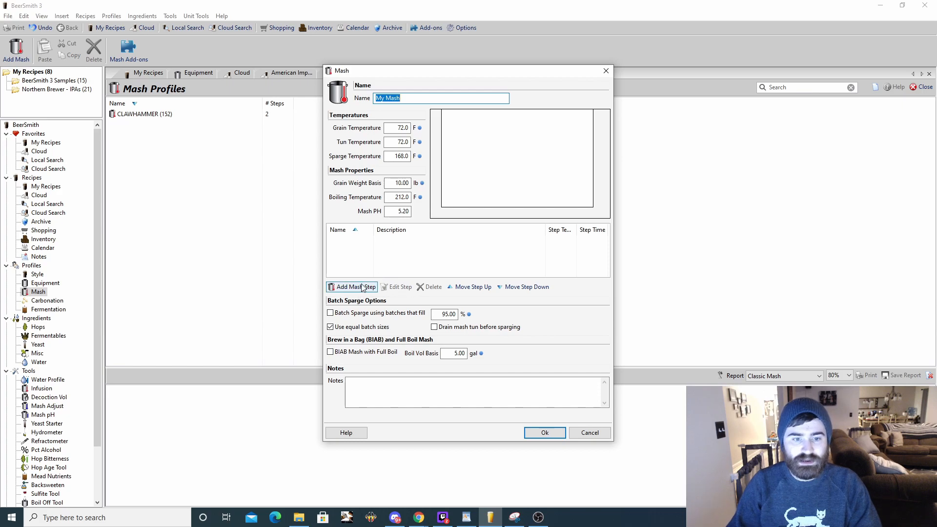
left_click(606, 71)
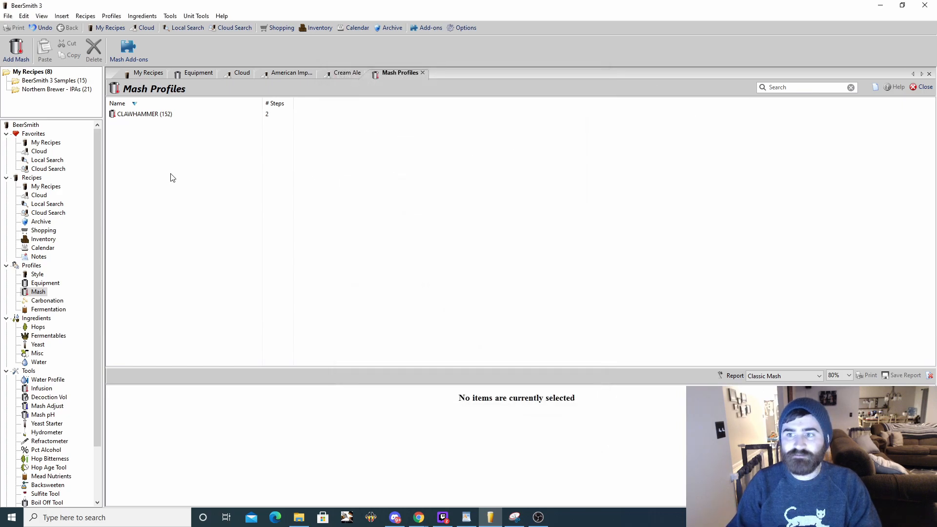
left_click(340, 75)
left_click(288, 75)
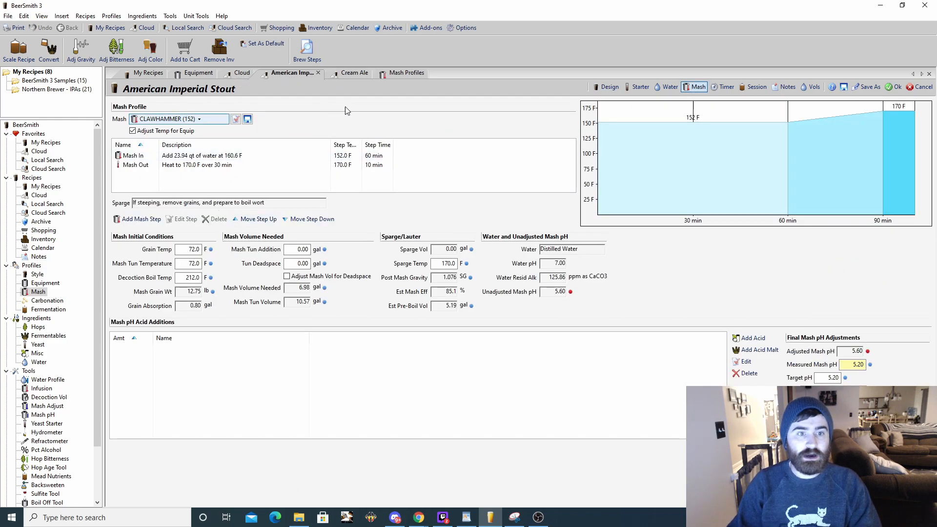
- Preview the stout's best-fit water salts with chalk excluded, and include chalk again
left_click(668, 87)
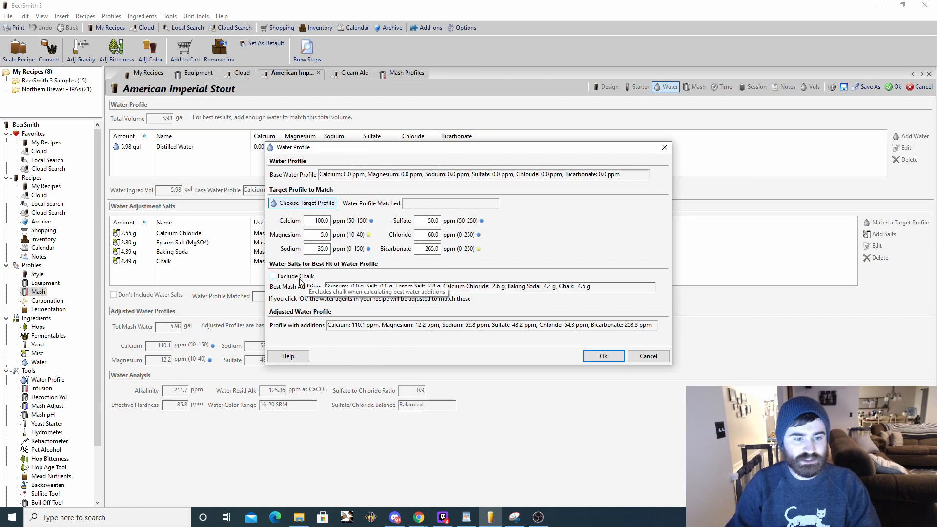
left_click(273, 276)
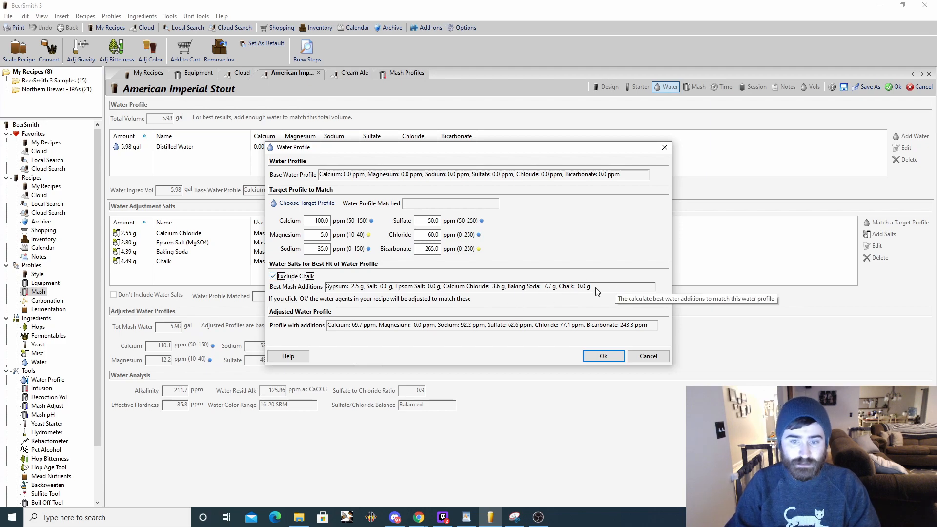
left_click(273, 276)
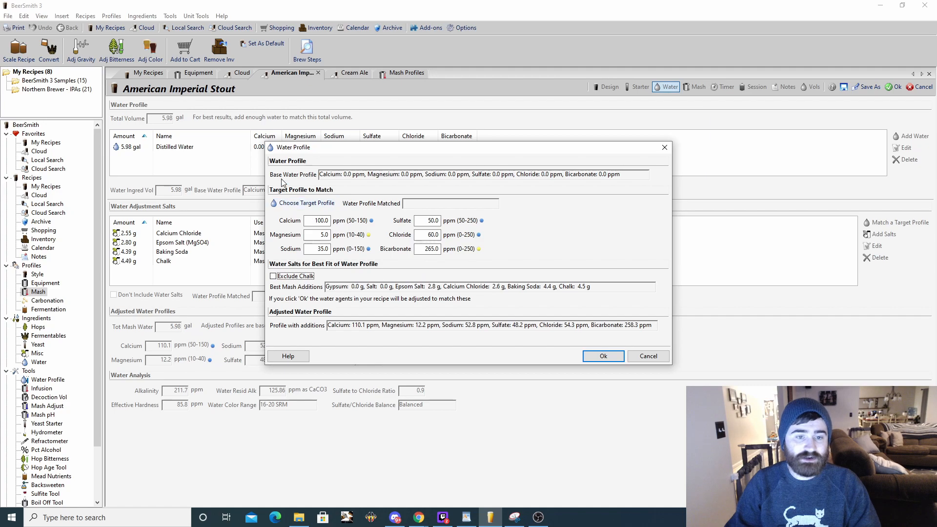
- Search the water profiles for "lon" and choose London, England as the target profile to match
left_click(323, 221)
left_click(324, 235)
left_click(427, 221)
left_click(426, 236)
left_click(428, 249)
left_click(306, 203)
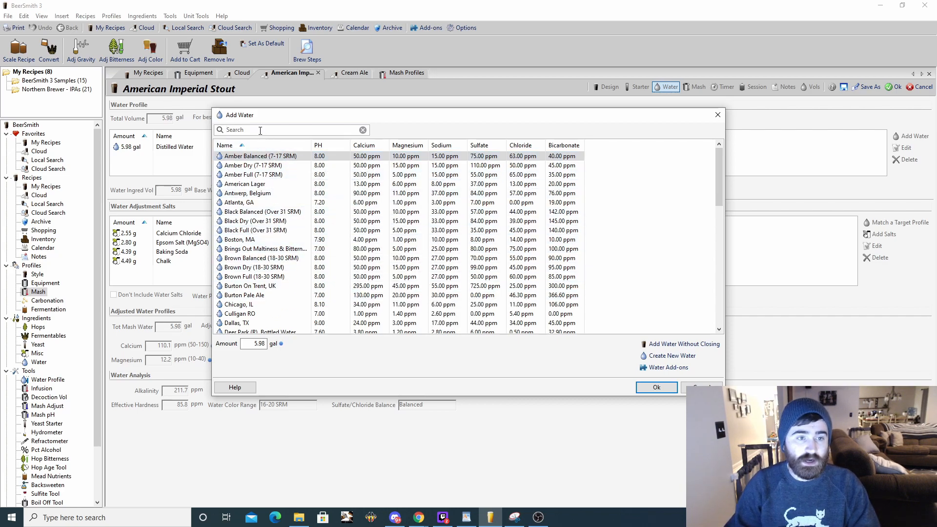
left_click(289, 129)
type("lon")
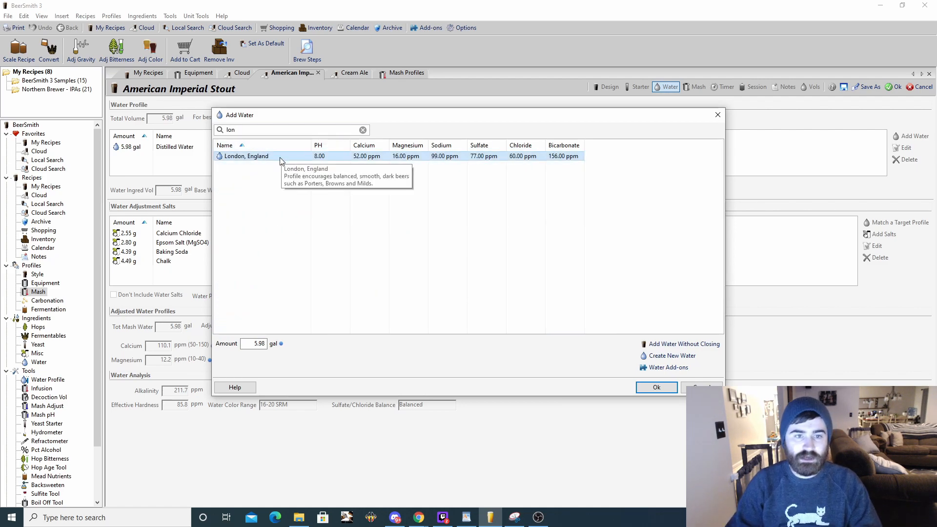
left_click(655, 387)
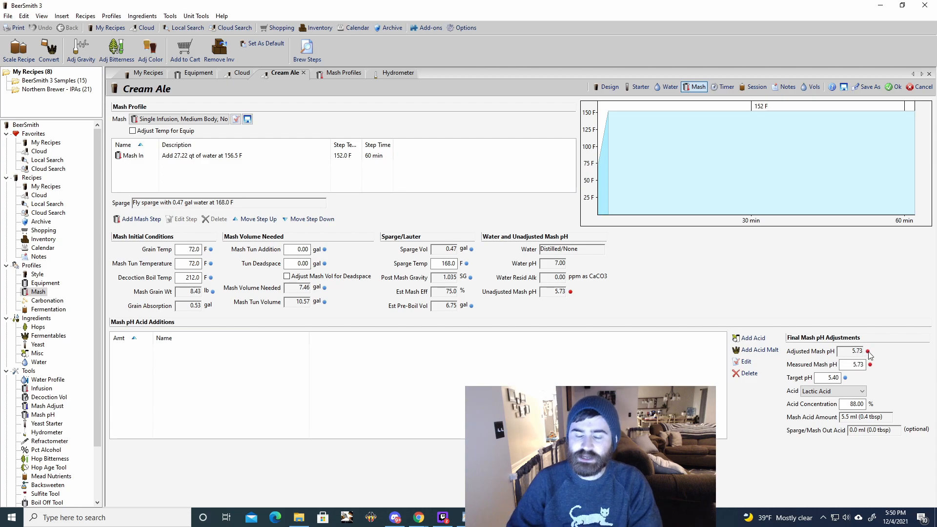
- Review the Cream Ale's ingredients and examine its measured and target mash pH values
left_click(607, 86)
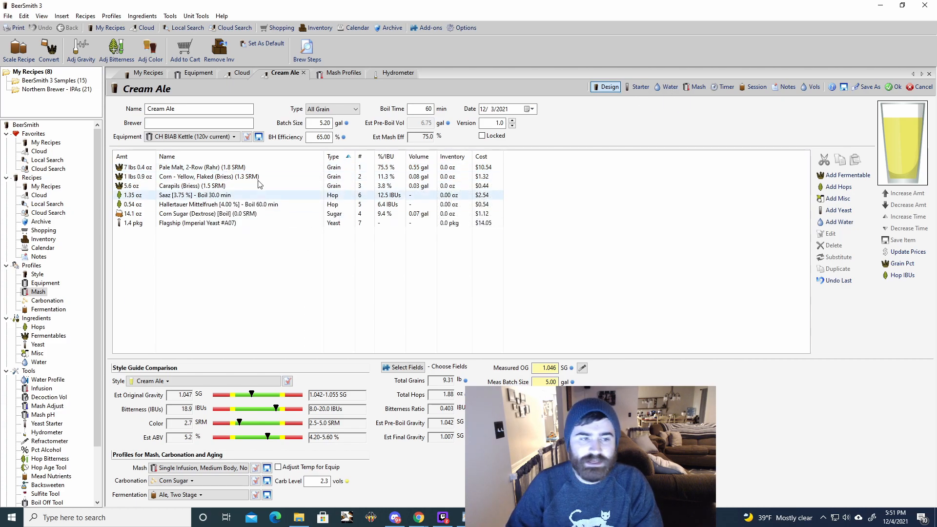
left_click(694, 88)
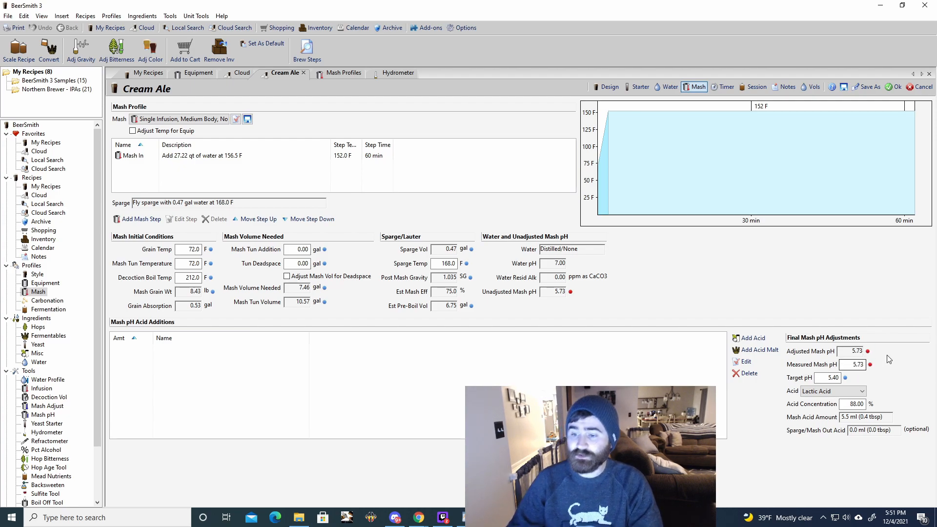
double_click(854, 365)
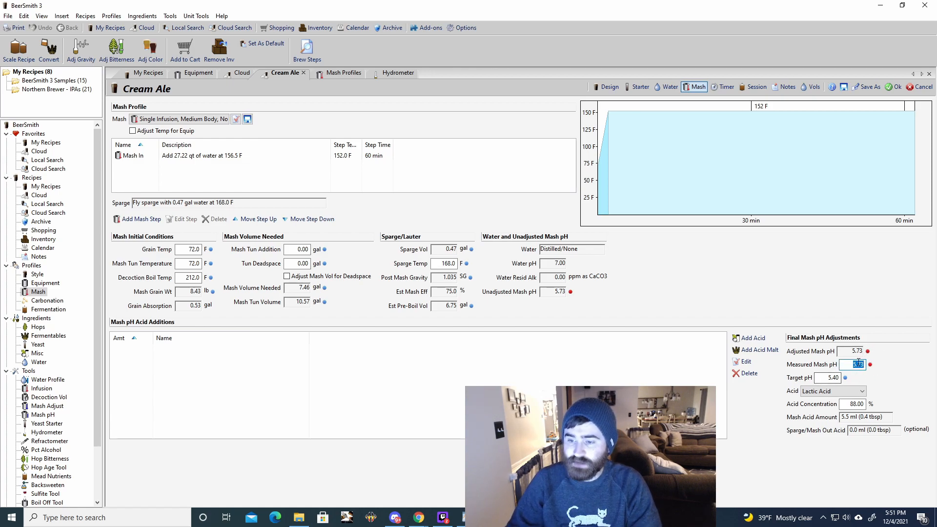
left_click(864, 365)
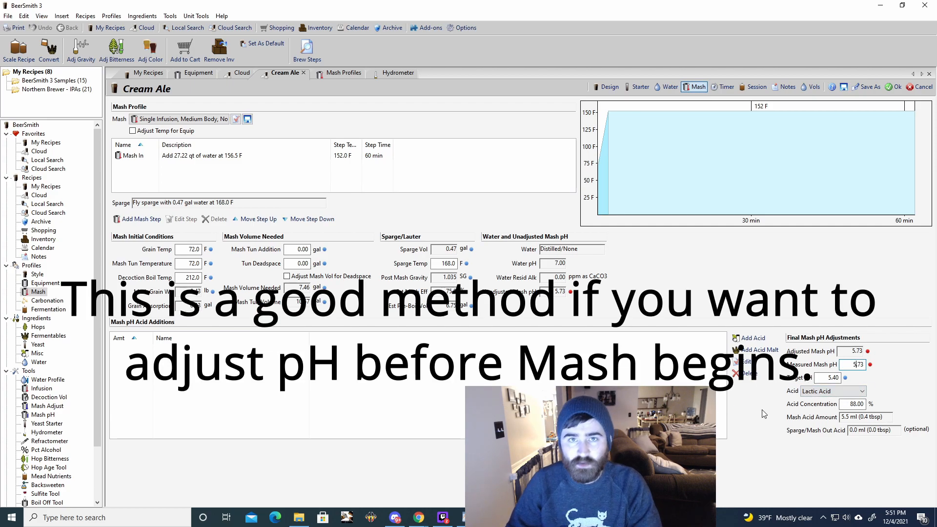
type("0")
key("BackSpace")
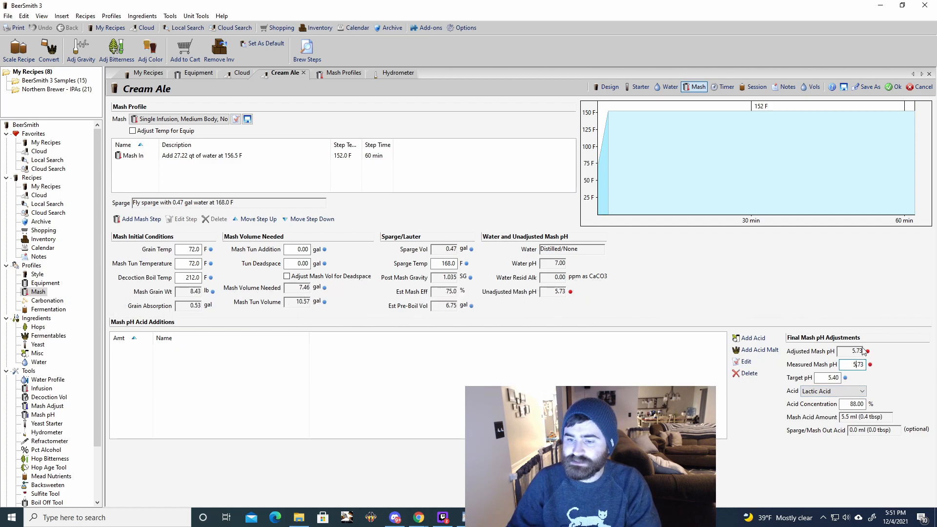
left_click(826, 376)
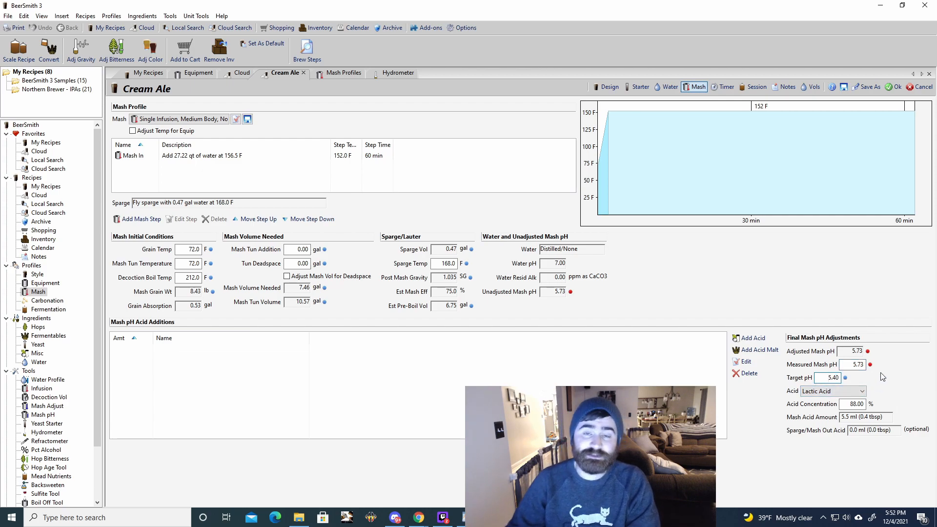
- Set the acid for the Cream Ale's mash pH adjustment to Acid Malt
left_click(853, 391)
left_click(853, 424)
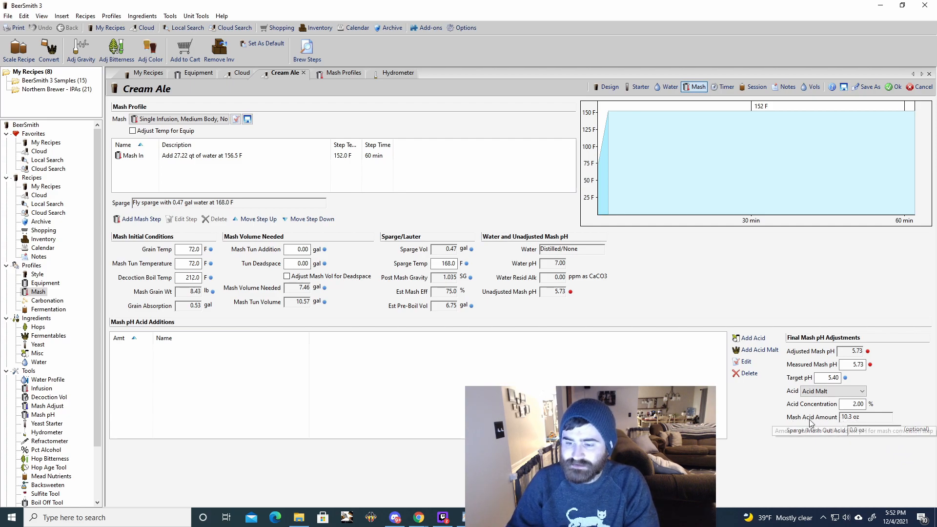
double_click(829, 378)
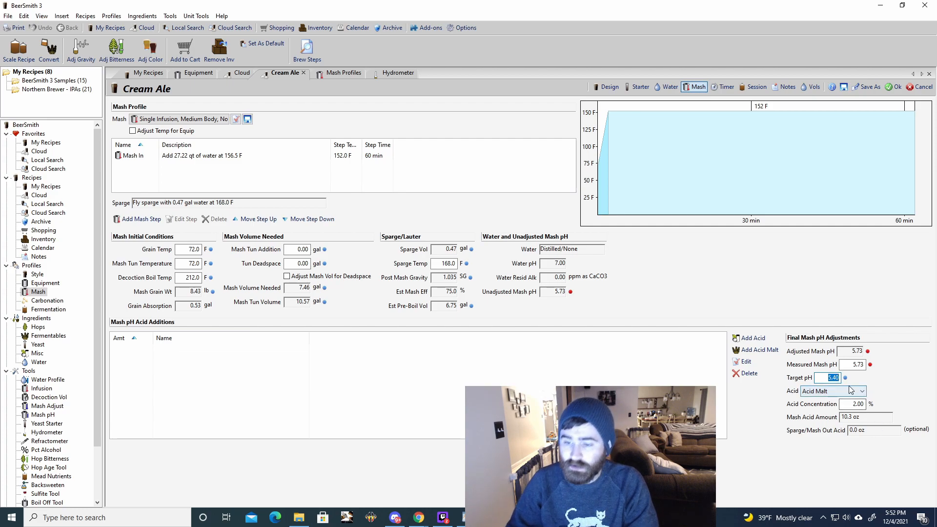
- Add 0.75 lb of Acidulated (Weyermann) malt to the Cream Ale mash and check it in the recipe's ingredient list
left_click(757, 350)
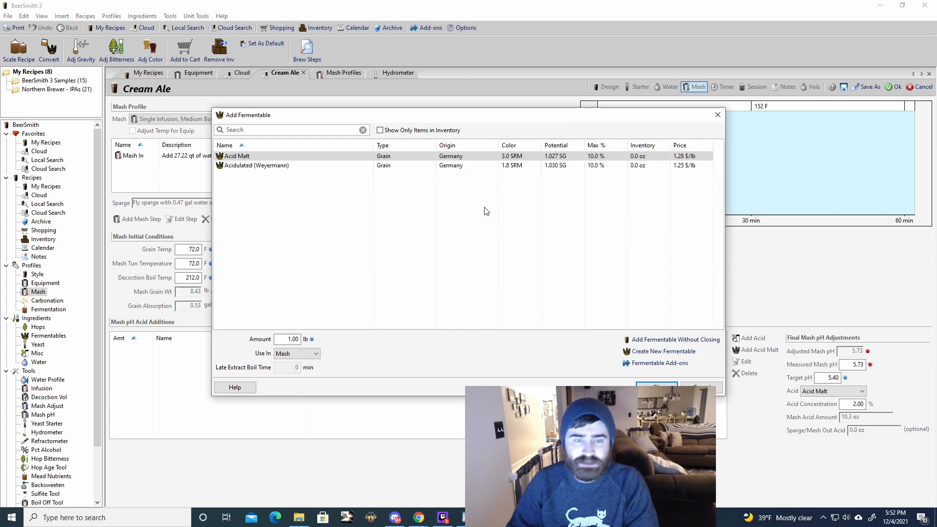
left_click(244, 168)
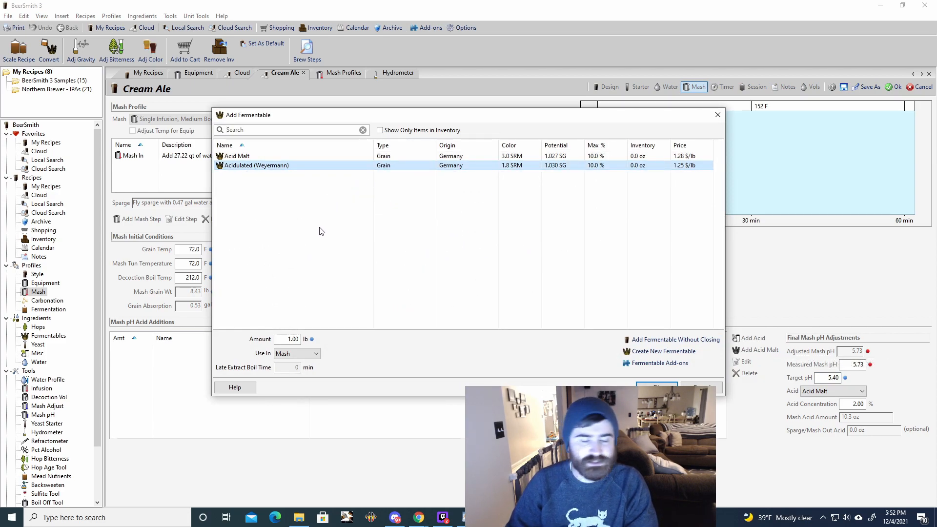
key("Tab")
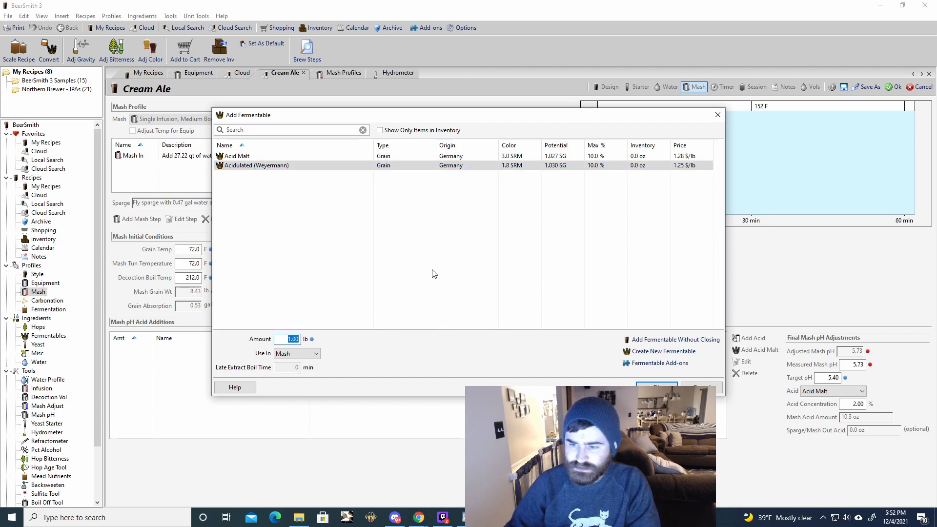
key("BackSpace")
type(".75")
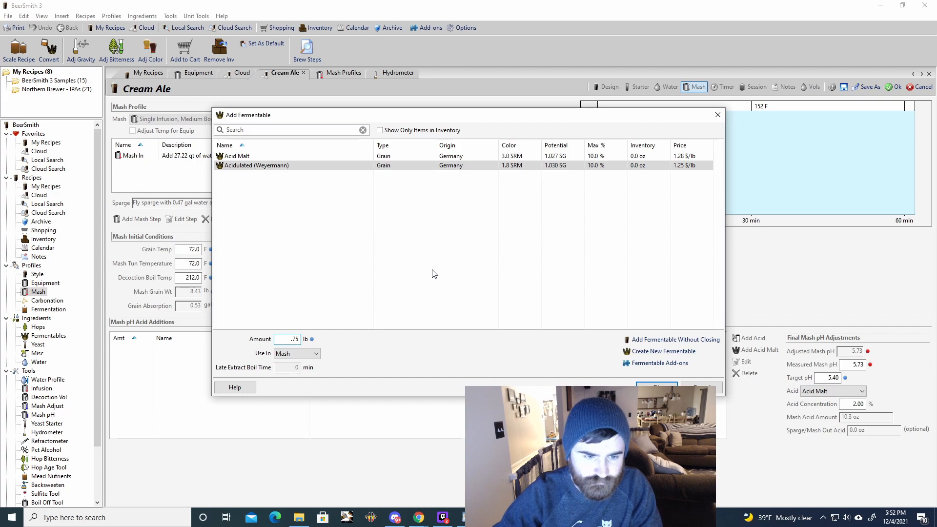
key("Return")
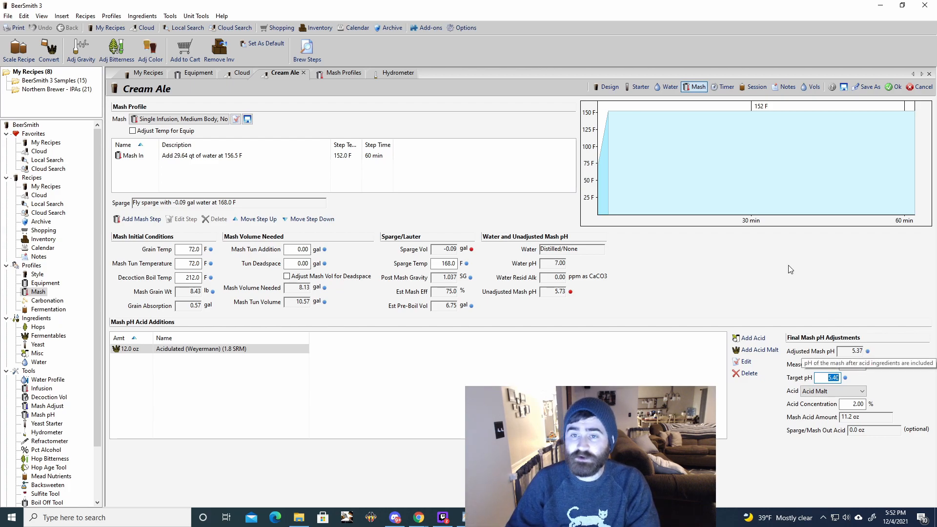
left_click(606, 87)
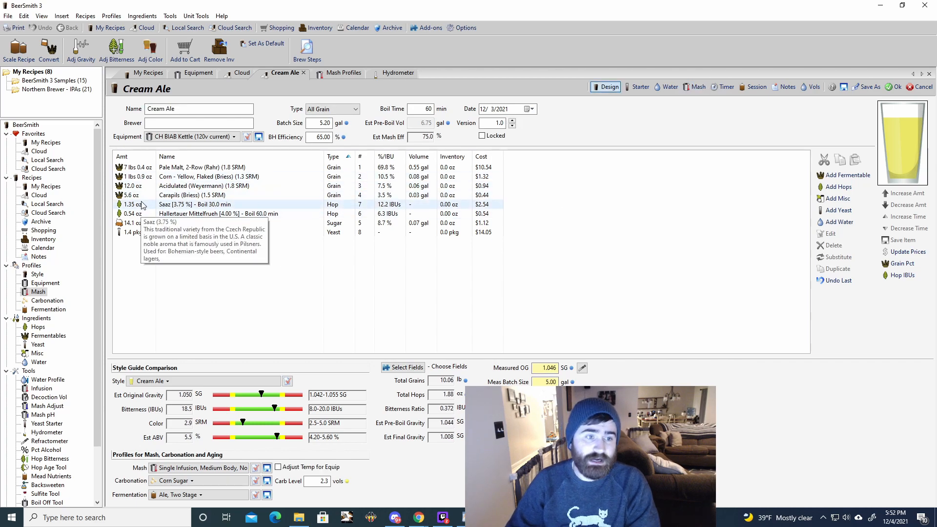
left_click(187, 188)
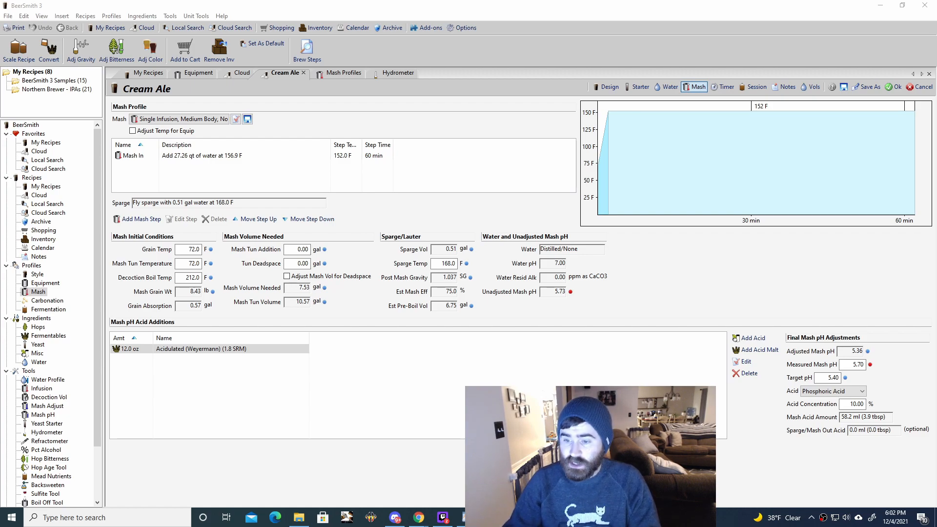
- Select Phosphoric Acid for the mash pH adjustment and delete the Acidulated (Weyermann) malt addition
left_click(859, 391)
left_click(837, 393)
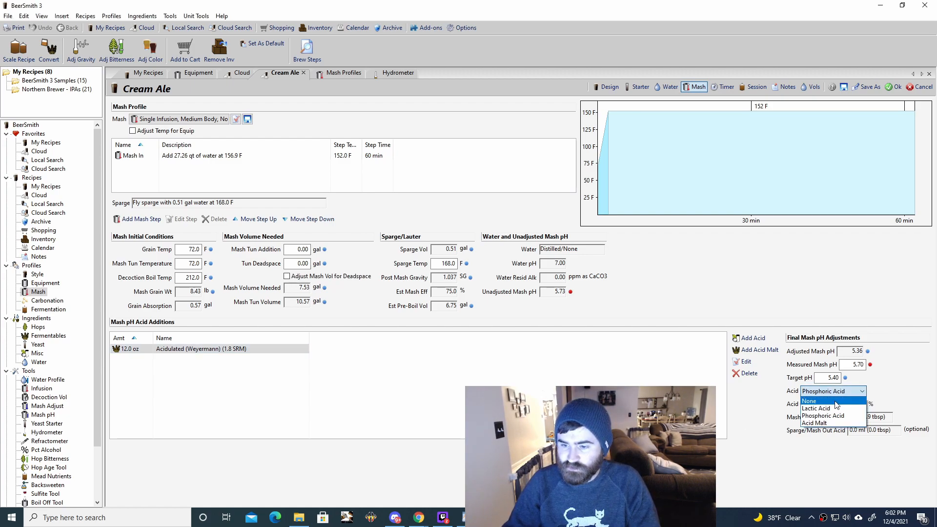
left_click(829, 415)
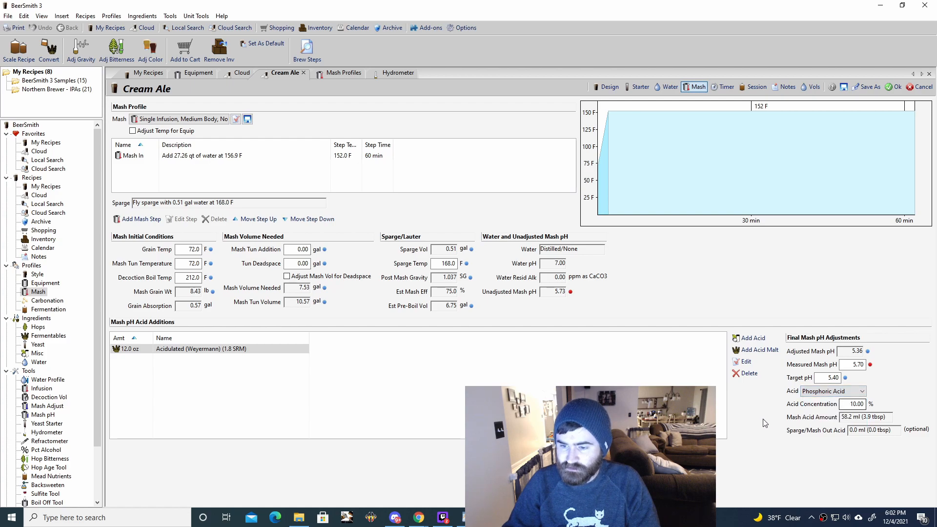
left_click(171, 349)
left_click(738, 373)
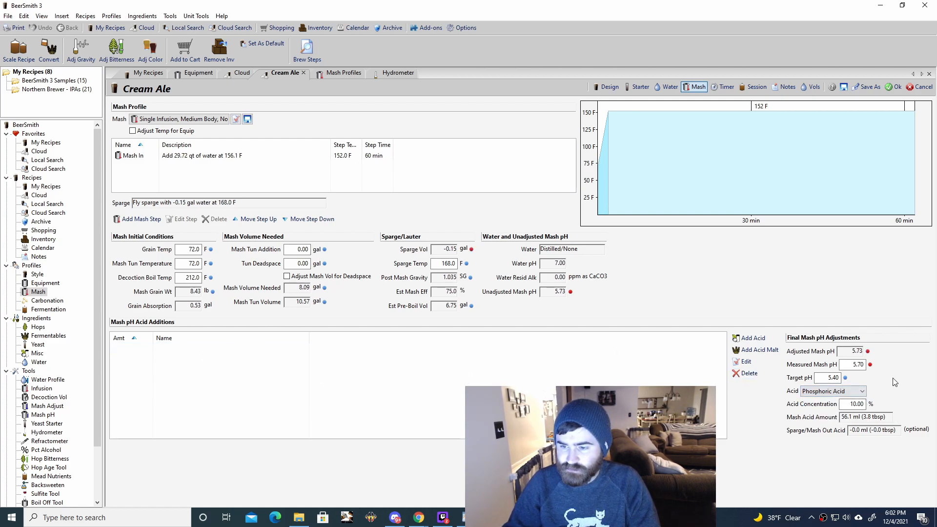
- Set the Cream Ale's measured mash pH to 5.73 and its adjustment acid to Lactic Acid
double_click(853, 365)
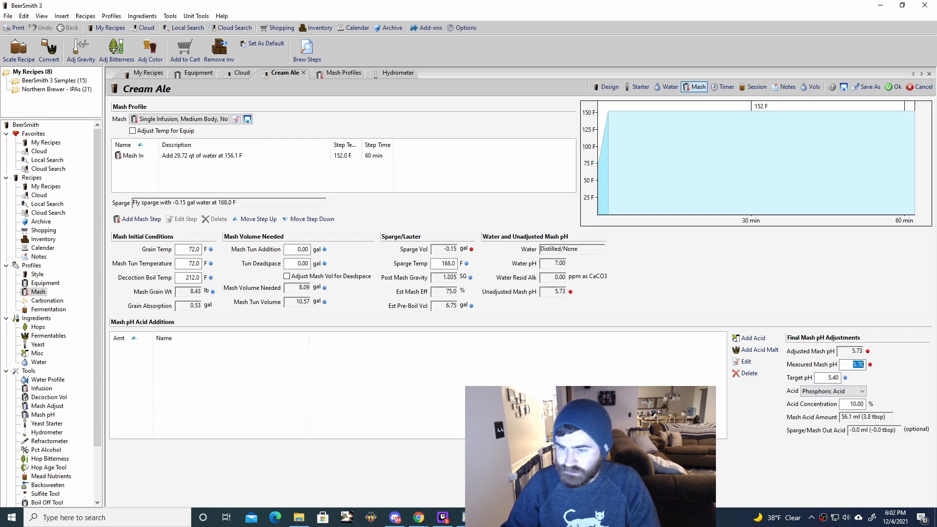
type("5.73")
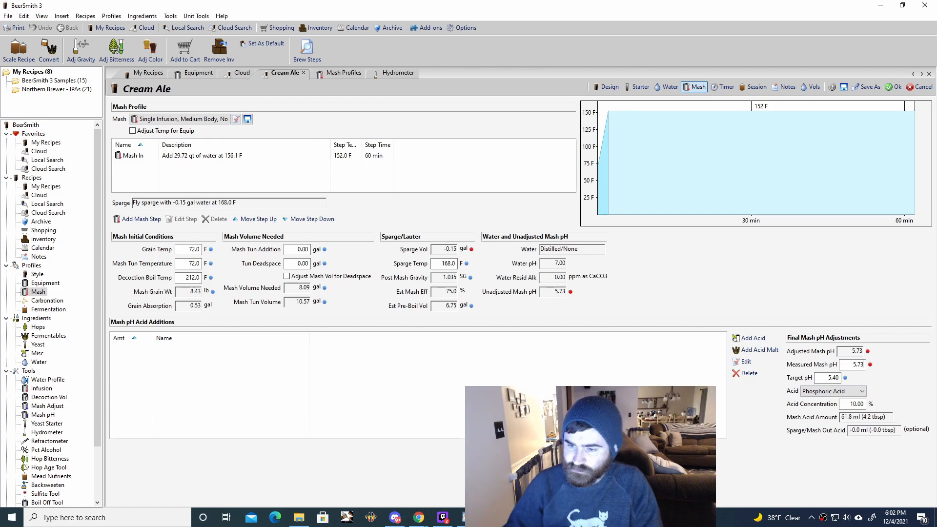
left_click(846, 391)
left_click(839, 407)
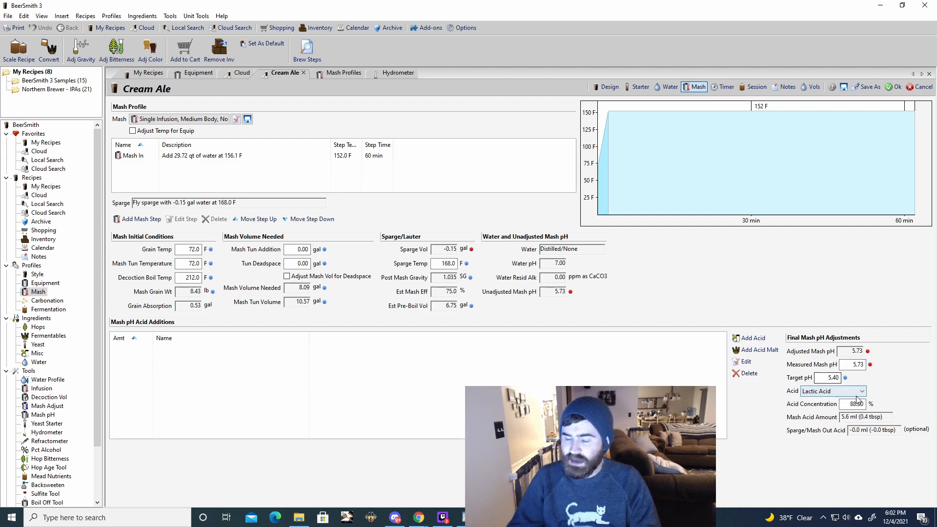
- Add 5.6 ml of Lactic Acid to the Cream Ale mash and check it in the recipe's ingredient list
left_click_drag(847, 405, 883, 404)
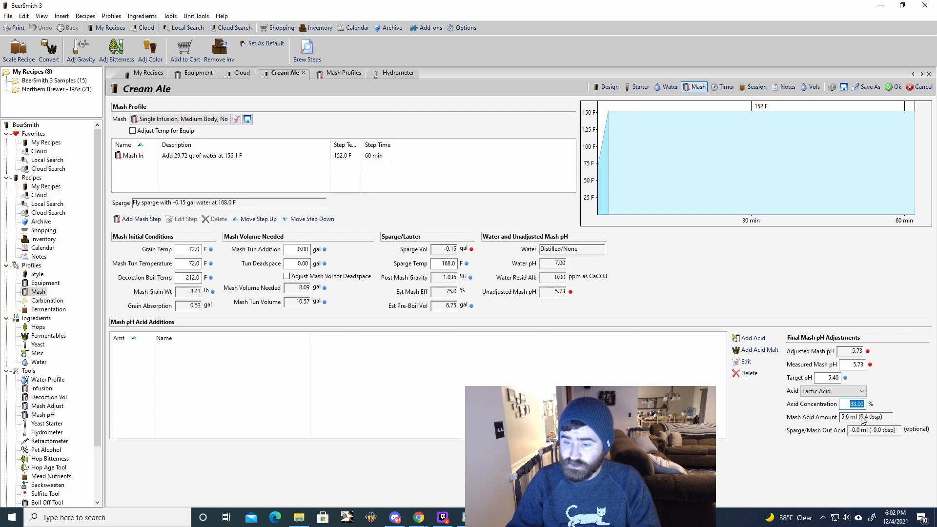
left_click(825, 377)
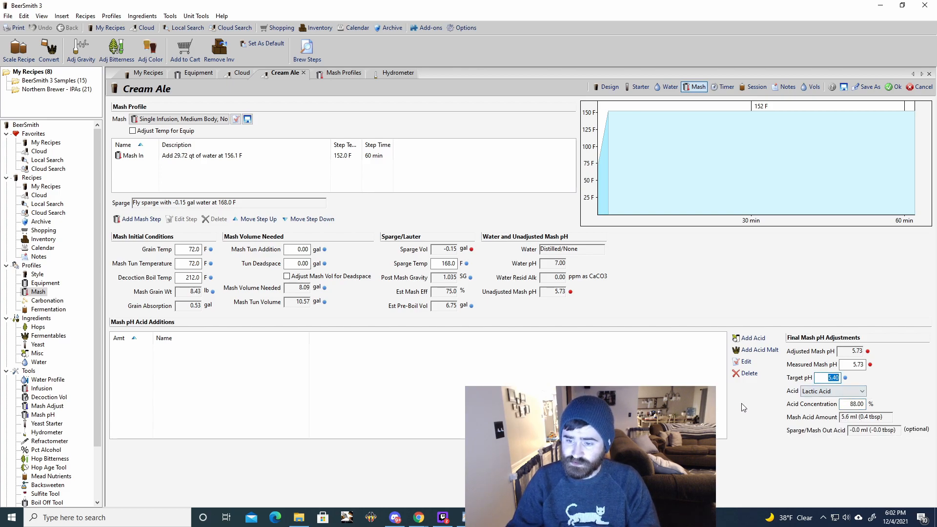
left_click(755, 340)
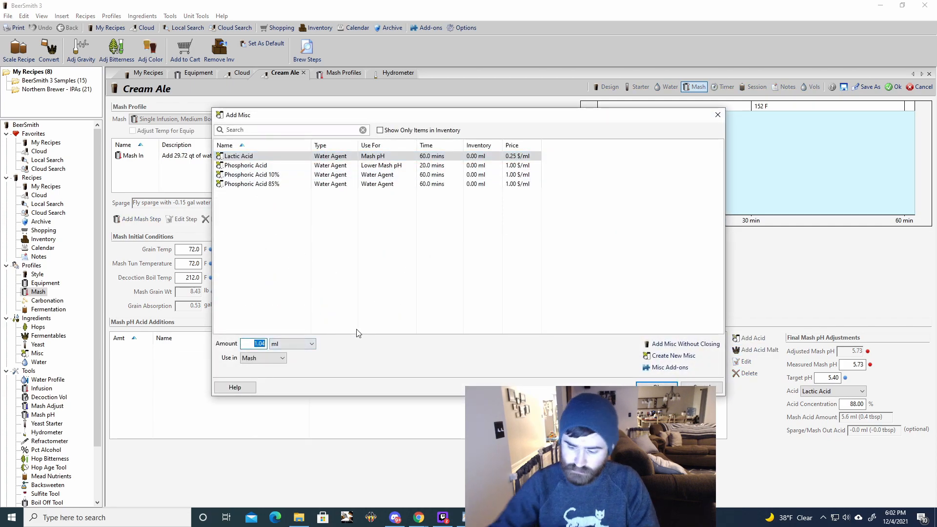
type("5.60")
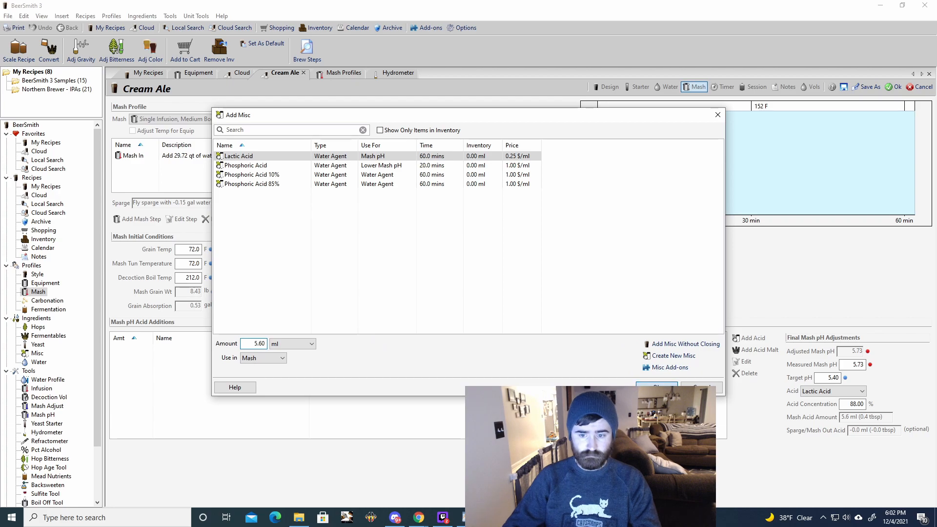
left_click(656, 385)
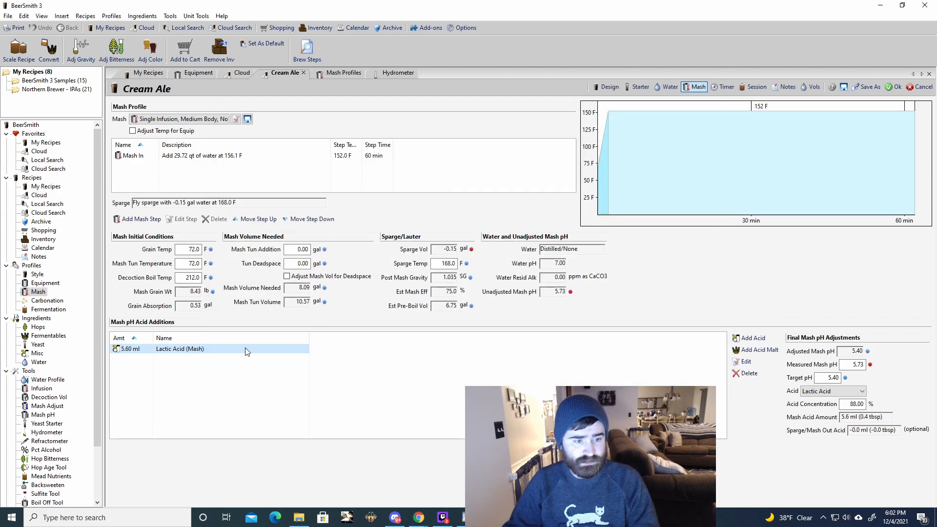
left_click(605, 87)
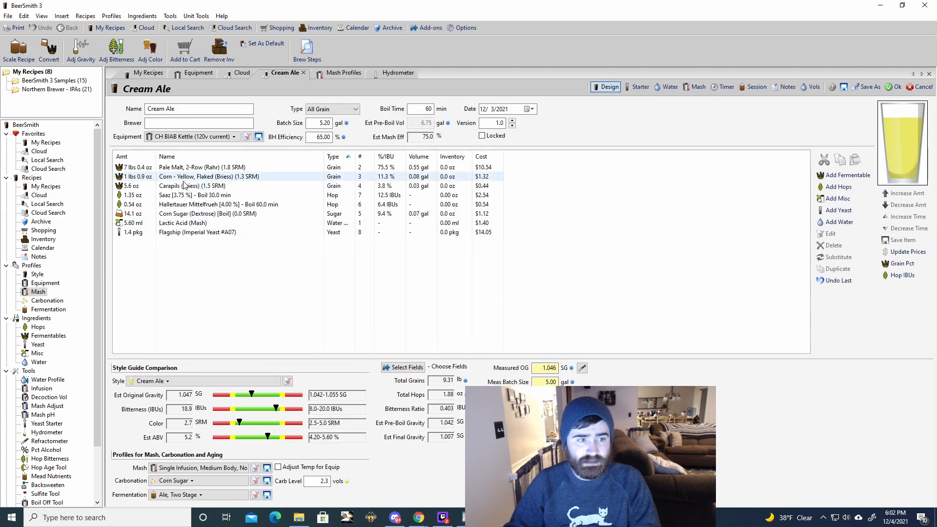
left_click(666, 87)
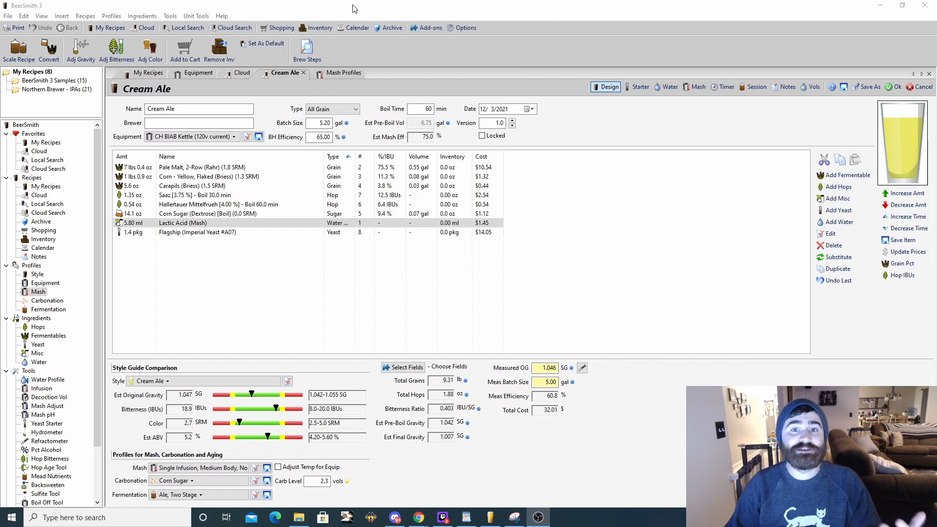
- Open the Hydrometer Adjust tool and review its measured gravity and calibration temperature fields
left_click(320, 14)
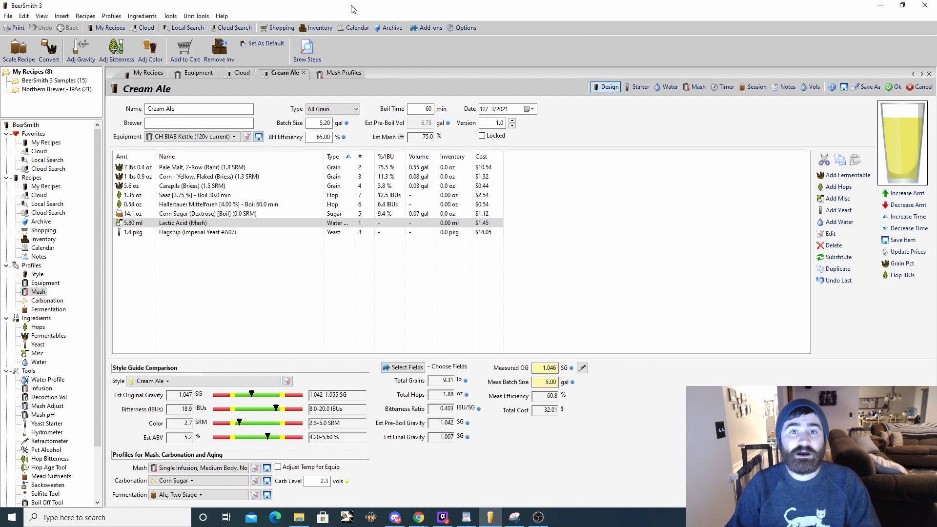
left_click(170, 16)
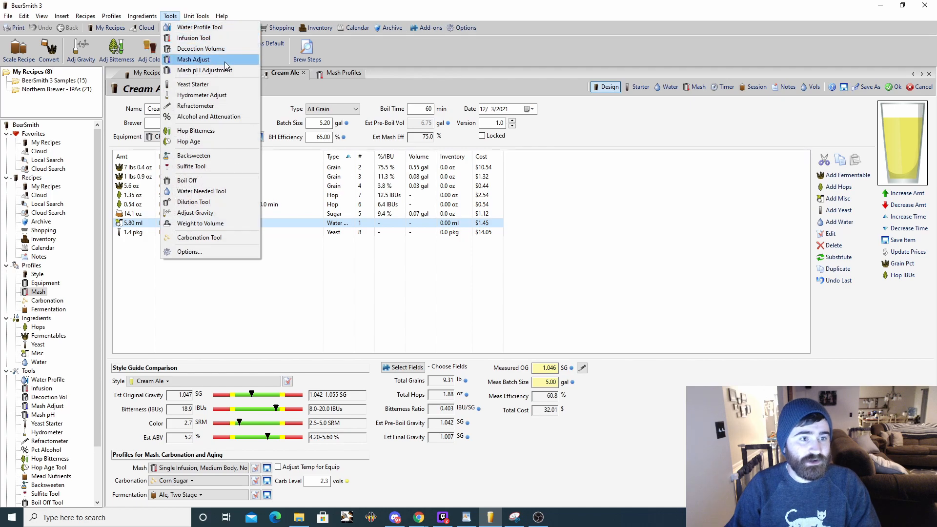
left_click(218, 98)
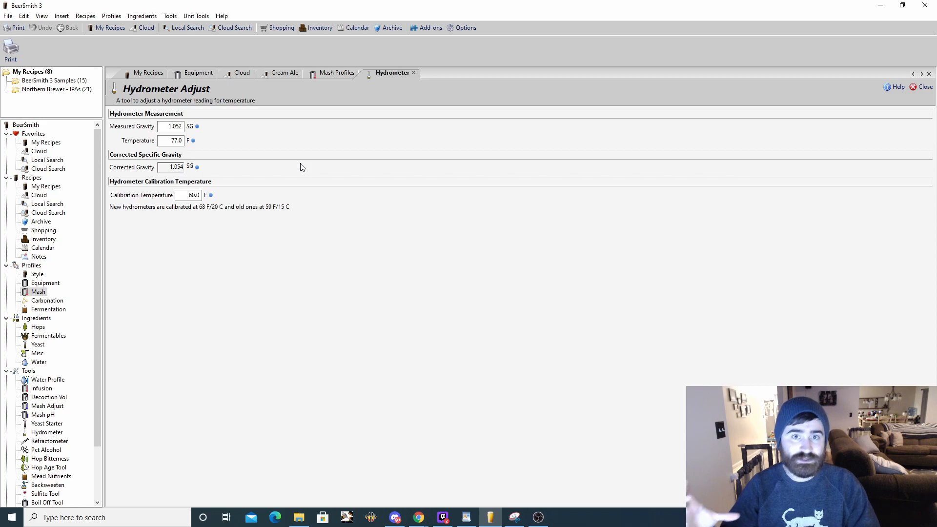
left_click(175, 126)
left_click(180, 130)
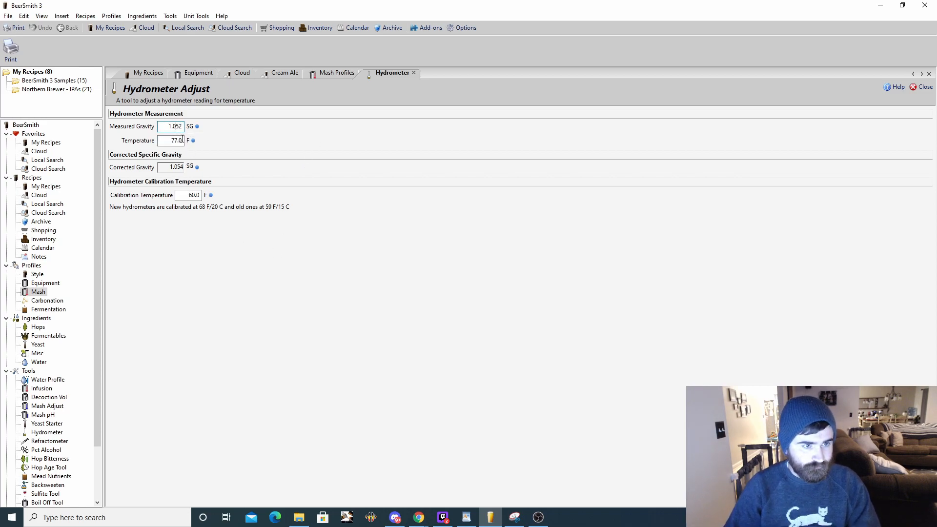
left_click(191, 195)
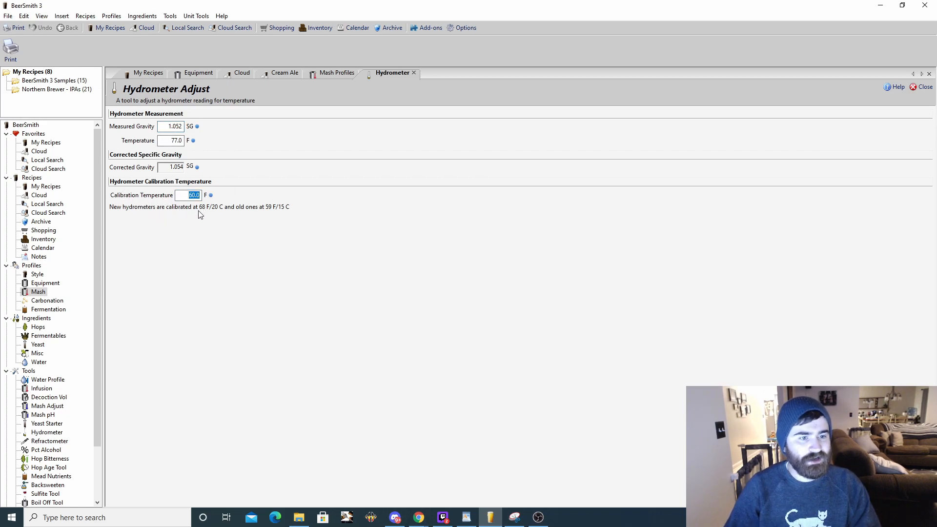
left_click(168, 127)
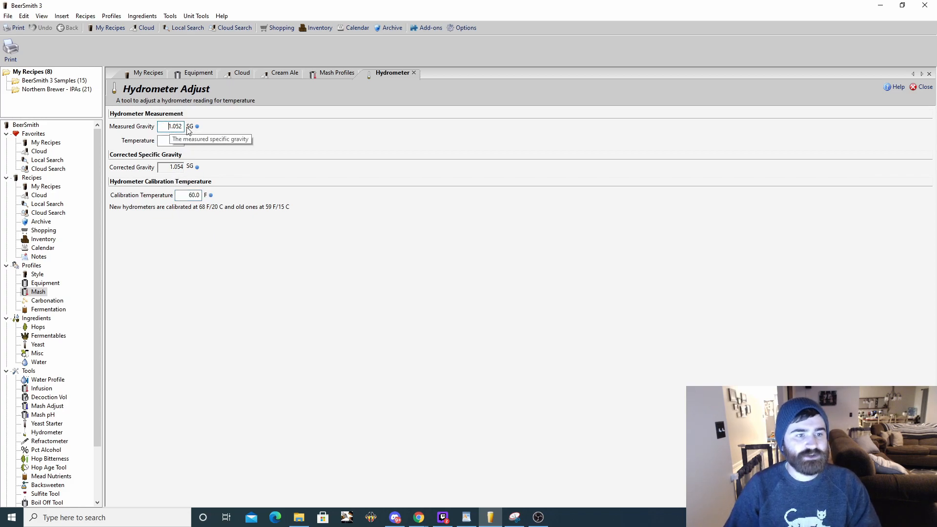
- Set the hydrometer sample's temperature to 140 °F and review the corrected gravity
double_click(176, 141)
type("1")
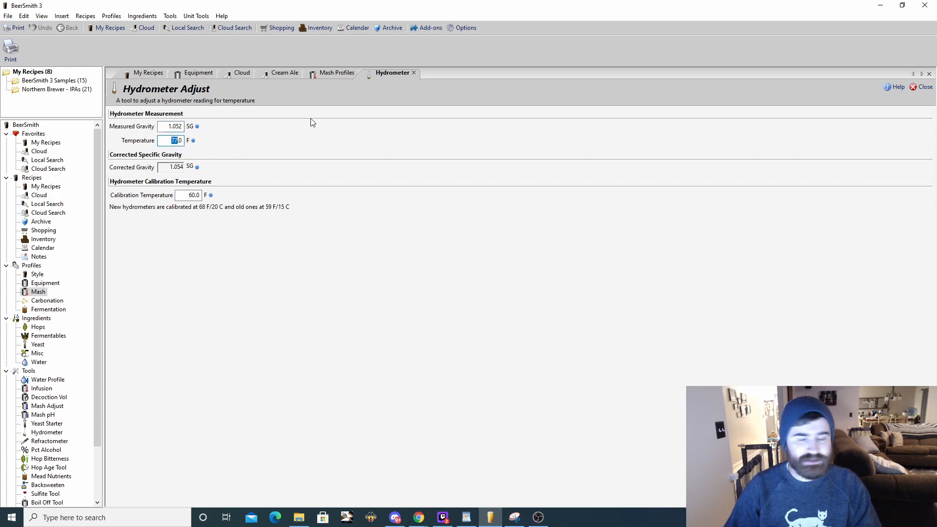
type("40")
key("Return")
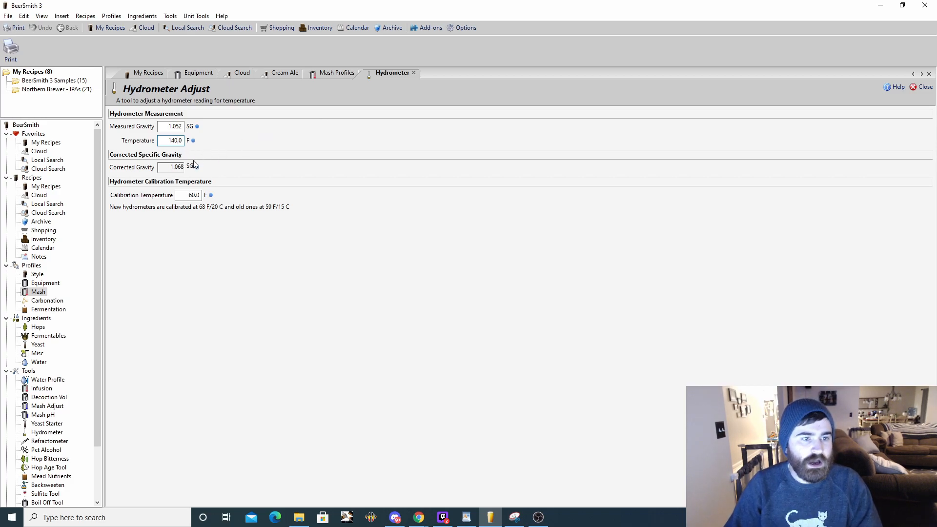
left_click_drag(169, 141, 238, 171)
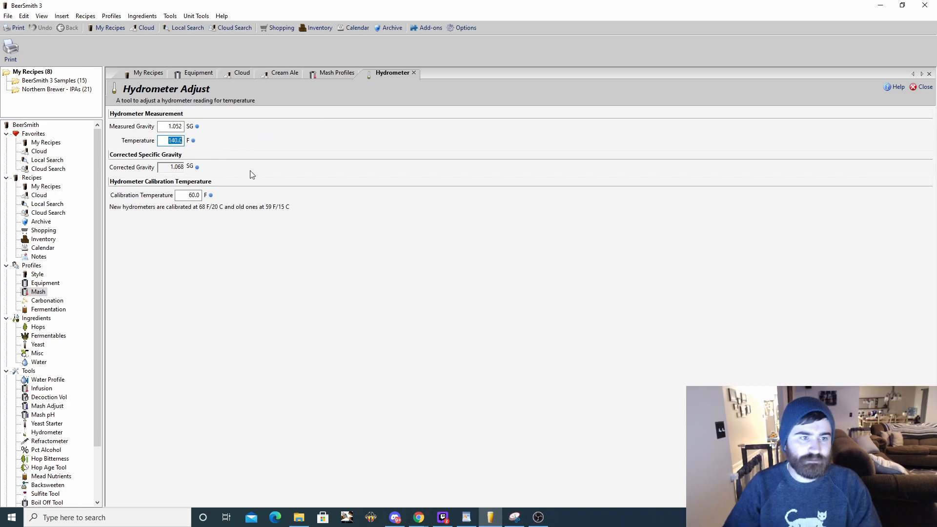
left_click(179, 127)
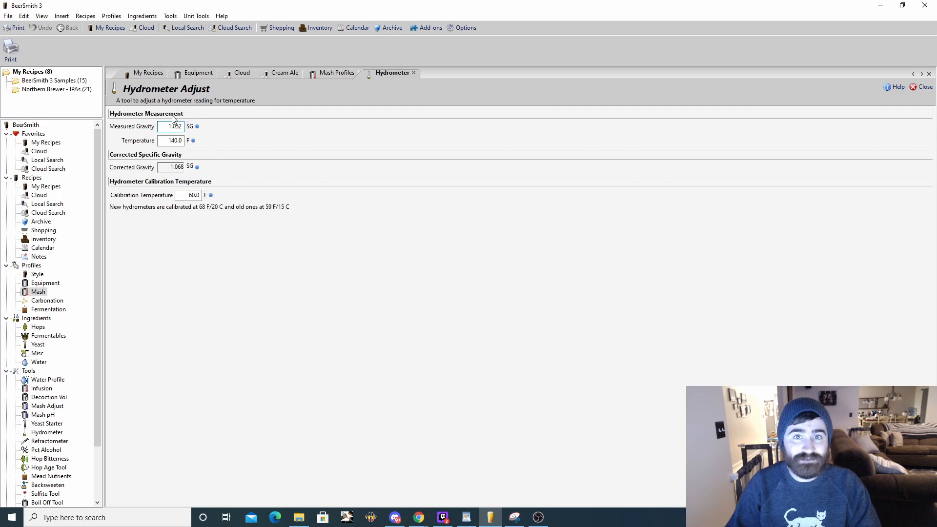
key("Tab")
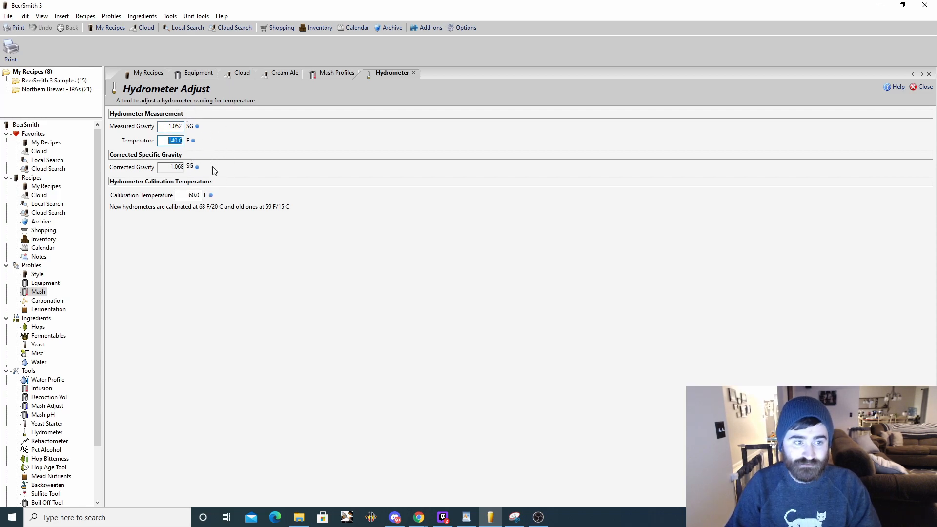
- Try a hydrometer sample temperature of 90 °F for comparison and set it back to 140 °F
left_click_drag(184, 195, 201, 201)
left_click_drag(164, 141, 351, 156)
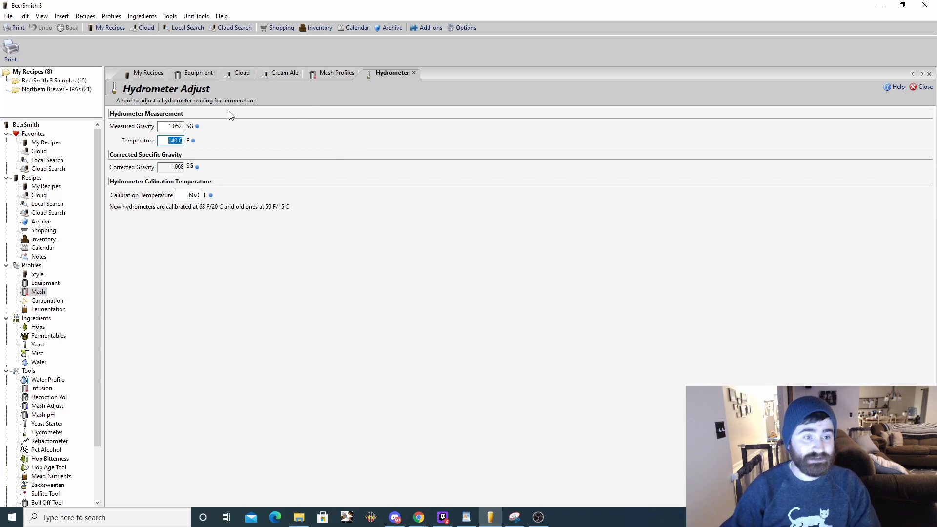
type("90")
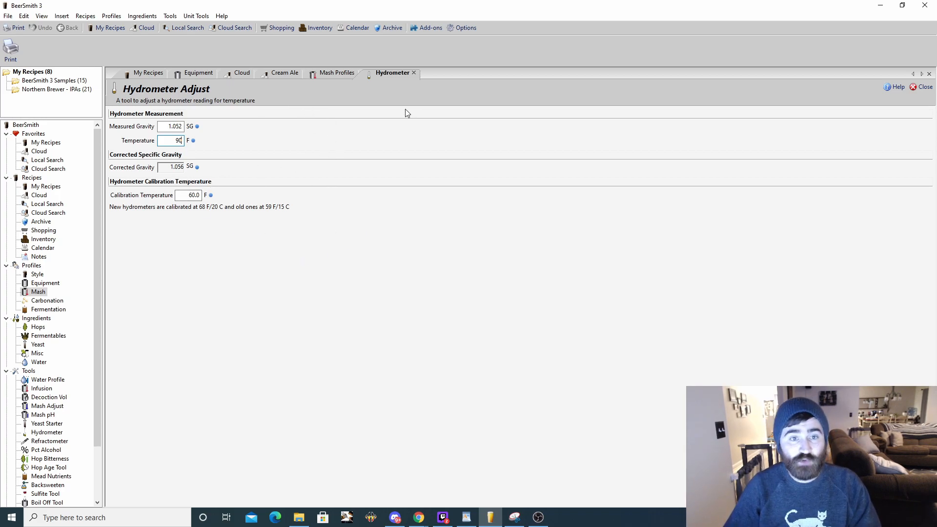
double_click(178, 140)
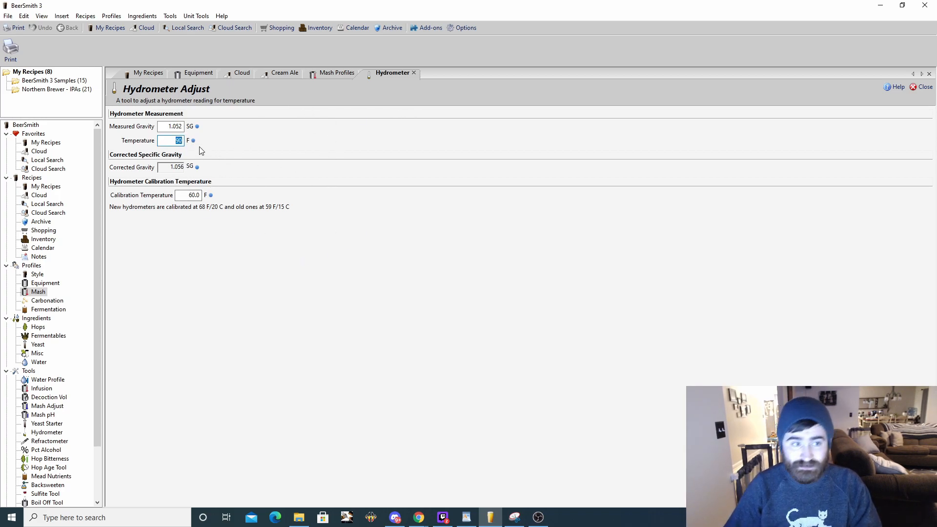
type("140")
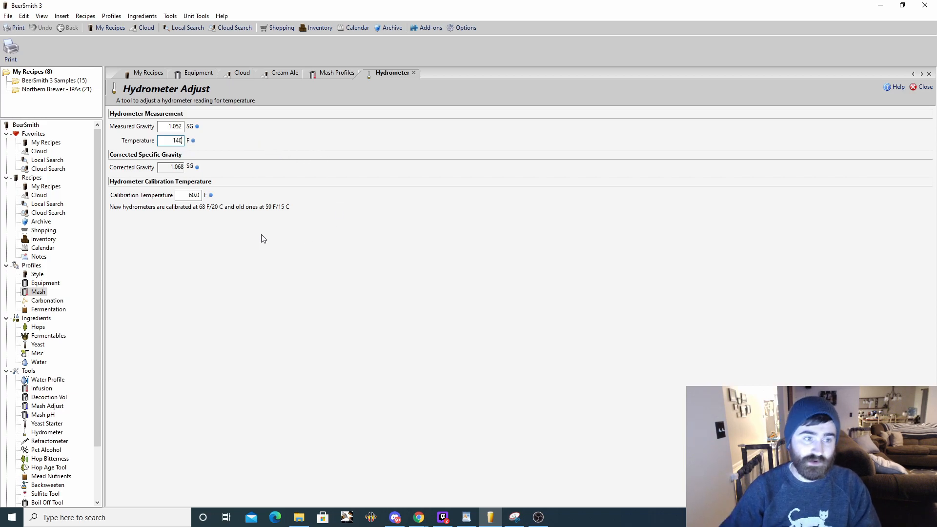